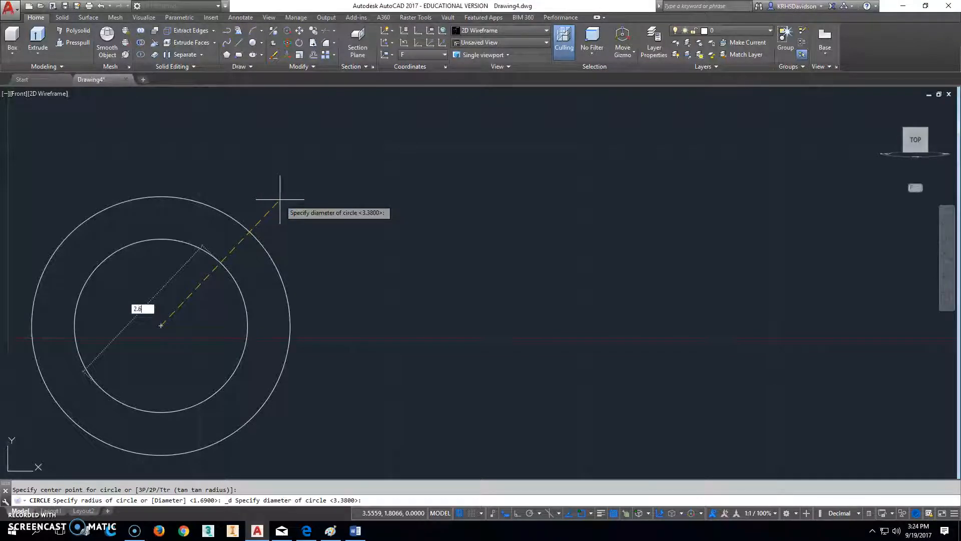
Draw a concentric 2.62-diameter circle inside the 3.38-diameter circle and move it 7.12 horizontally along positive X
text(2)
key(Return)
click(295, 32)
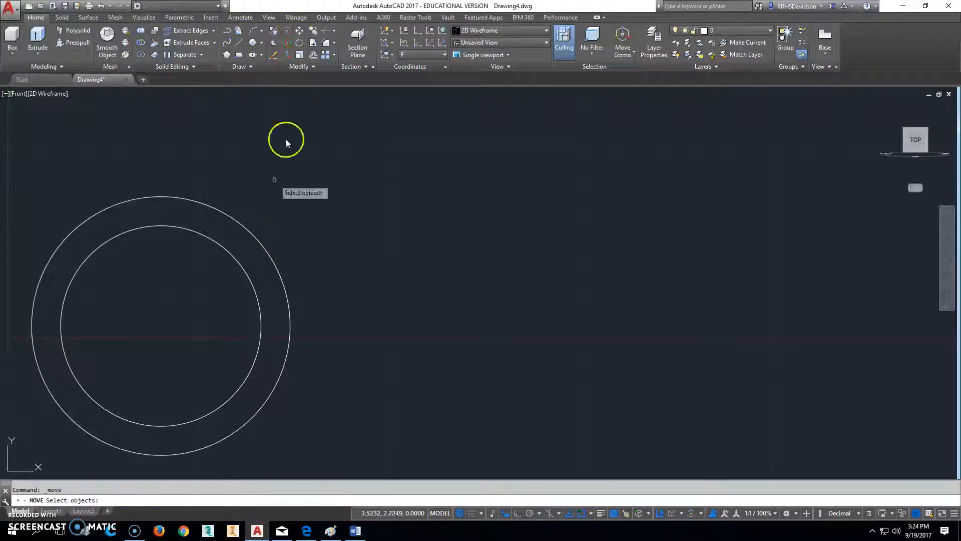
click(223, 242)
key(Return)
click(216, 251)
key(F8)
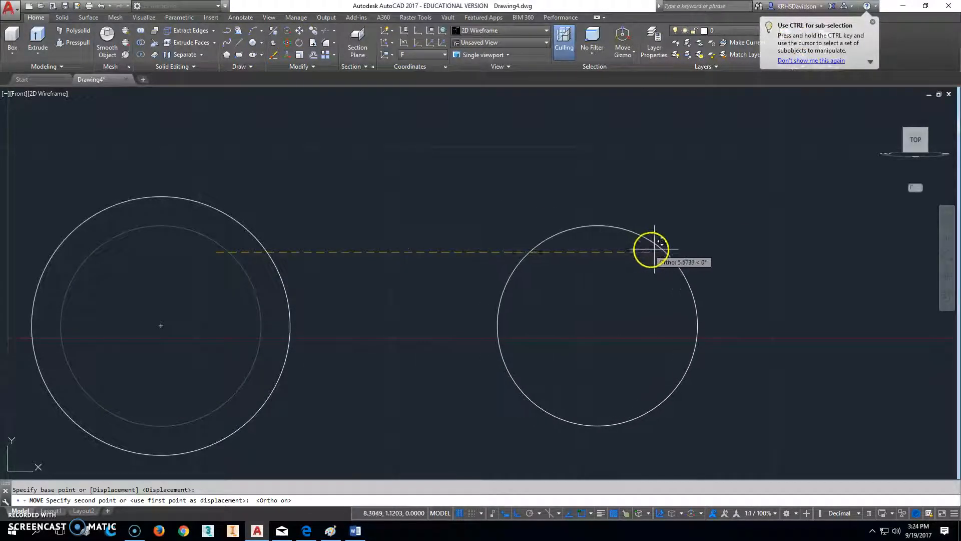
text(7.12)
key(Return)
key(Escape)
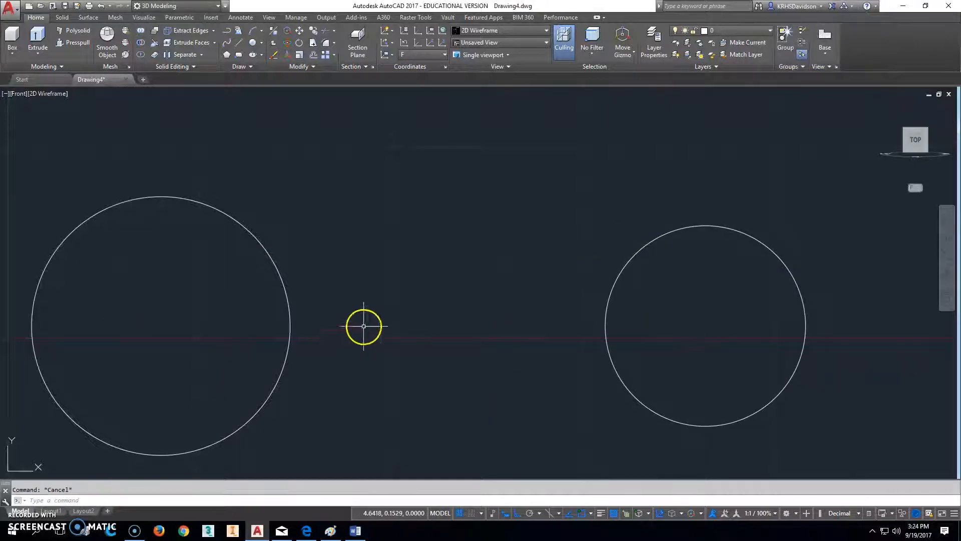
Add concentric hole circles, 2.00 in diameter inside the 3.38 circle and 1.38 in diameter inside the 2.62 circle
click(257, 46)
click(223, 208)
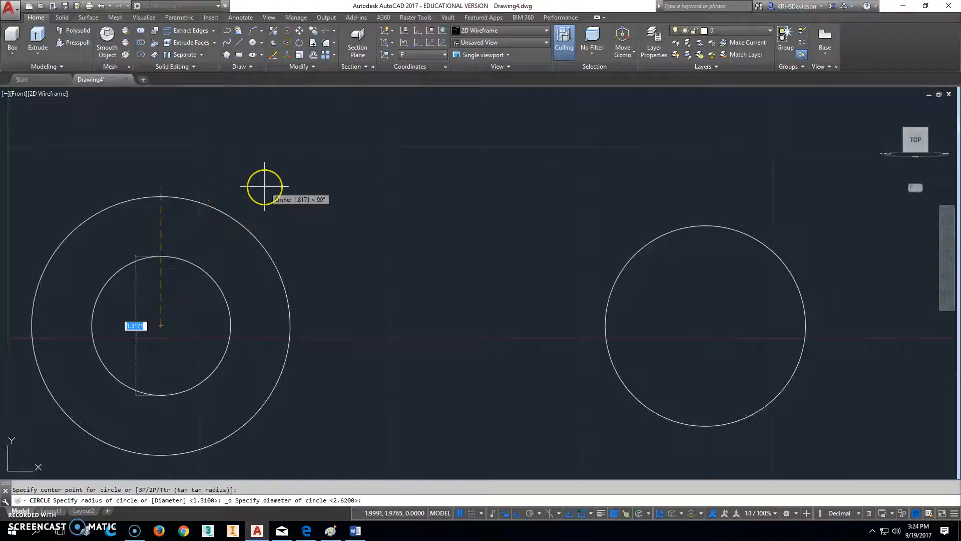
text(2)
key(Return)
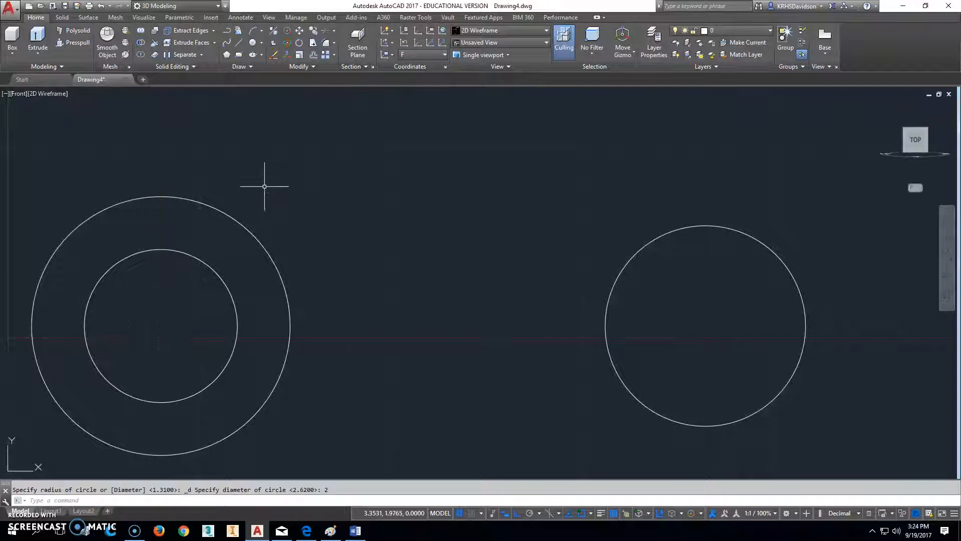
click(257, 46)
click(744, 228)
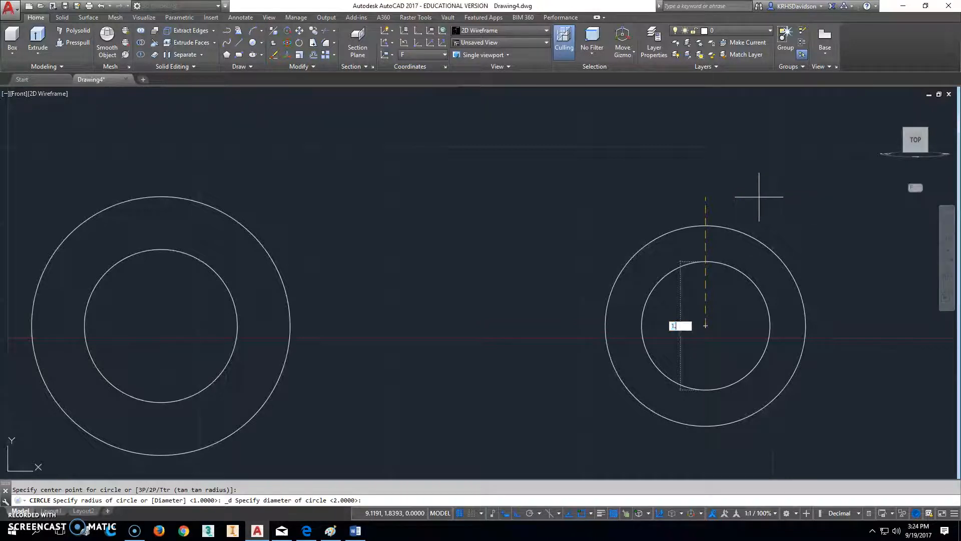
key(Return)
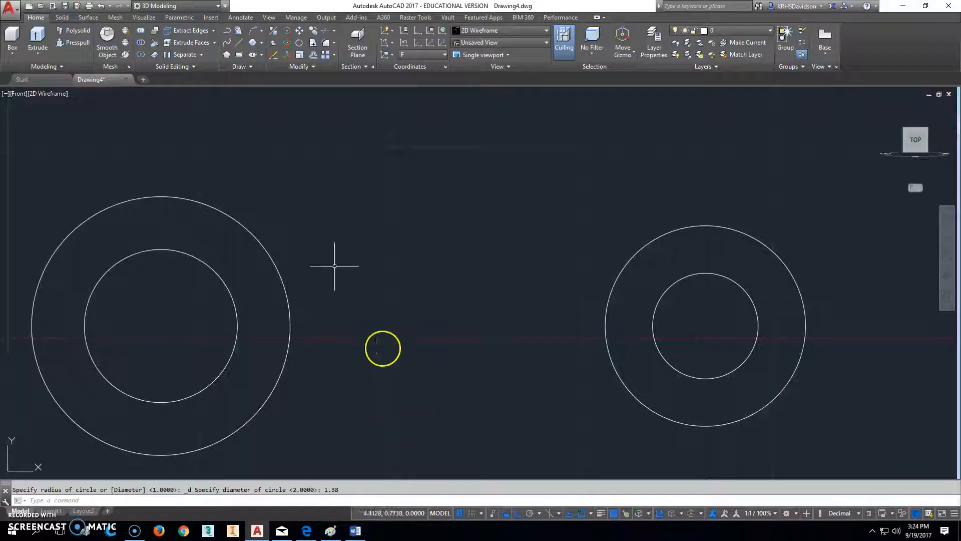
Draw the upper line tangent to both outer circles
click(238, 46)
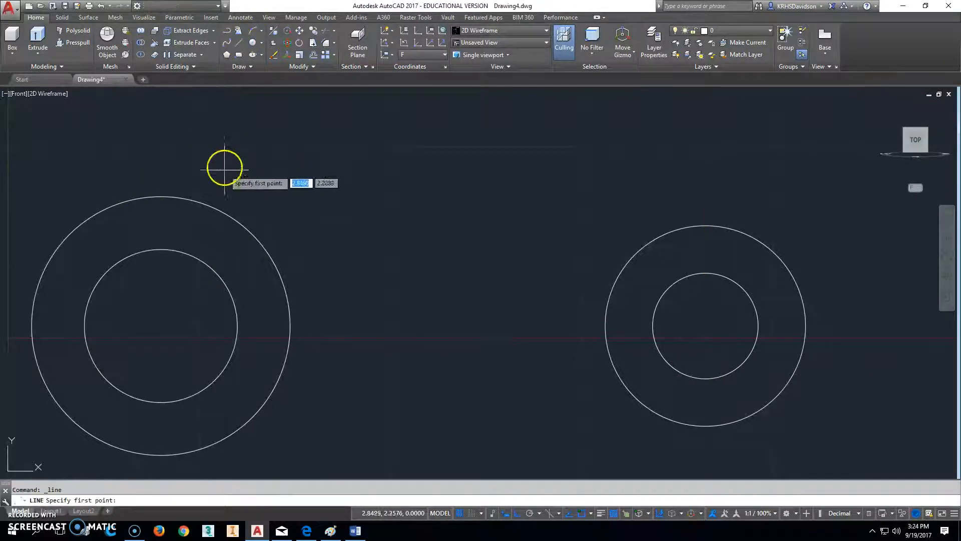
shift+right_click(223, 179)
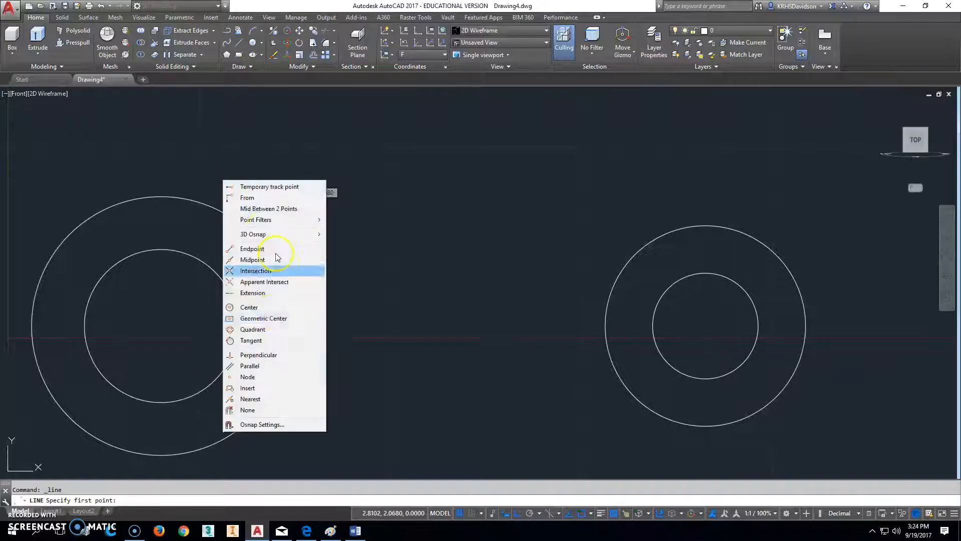
click(268, 340)
click(202, 201)
shift+right_click(443, 201)
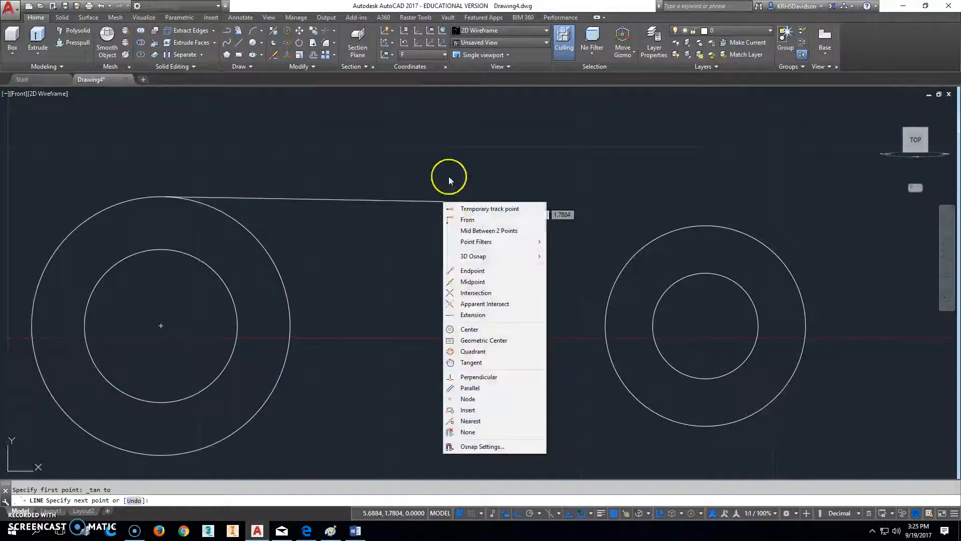
click(471, 362)
click(712, 224)
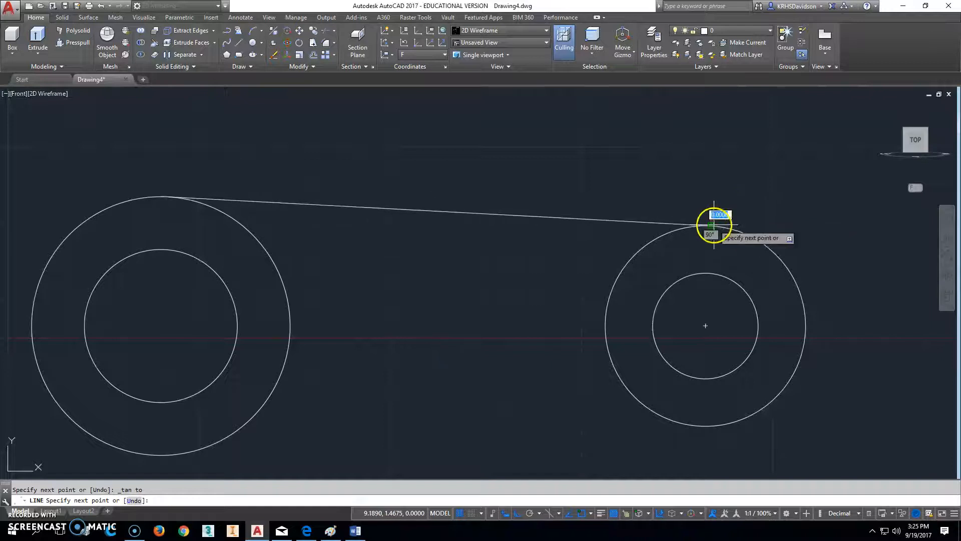
key(Escape)
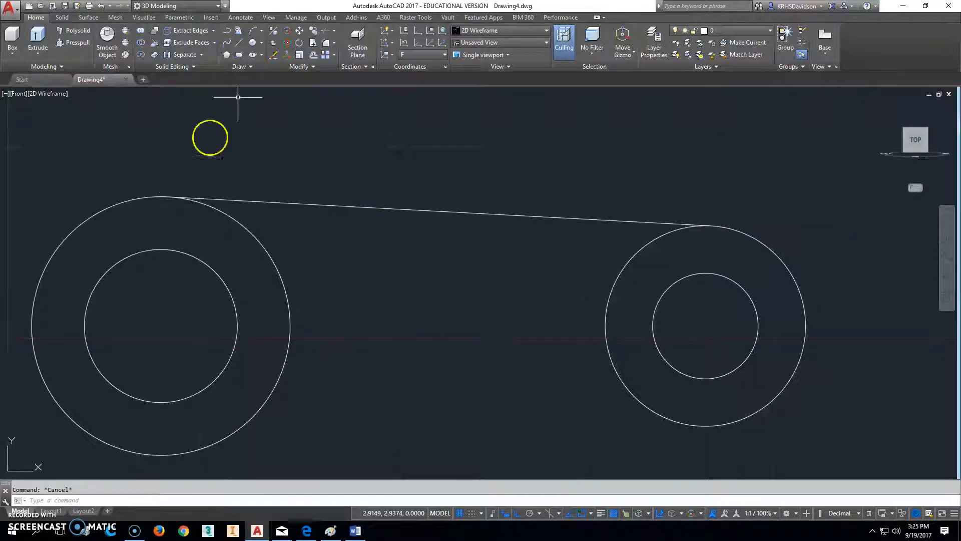
Draw the lower line tangent to both outer circles to close the arm outline
click(241, 45)
shift+right_click(347, 383)
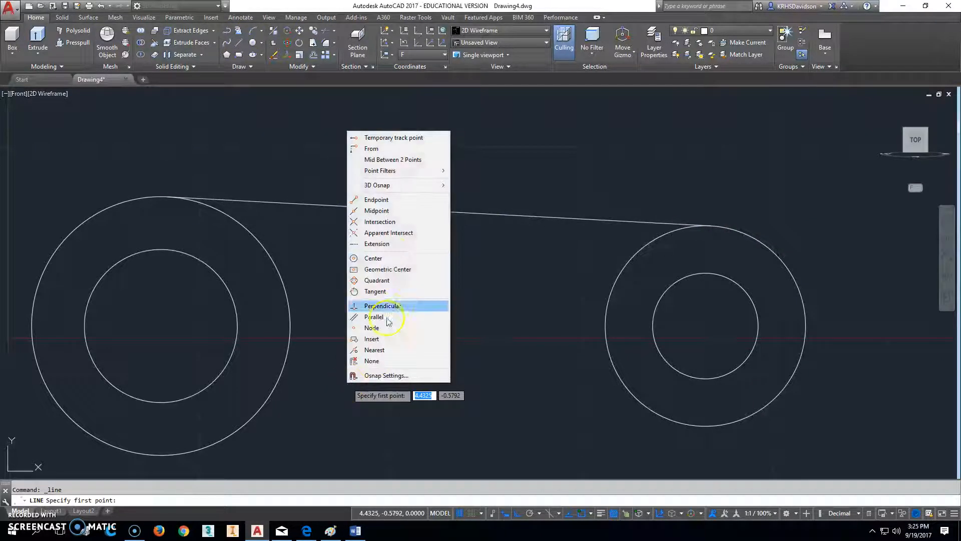
click(389, 293)
click(200, 451)
shift+right_click(387, 437)
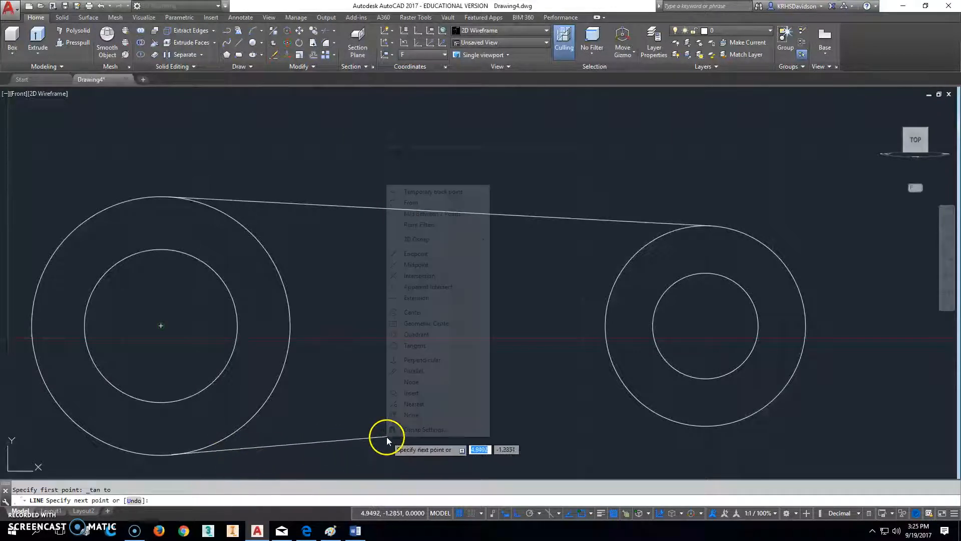
click(442, 345)
click(708, 427)
key(Escape)
key(Escape)
middle_drag(406, 382, 481, 353)
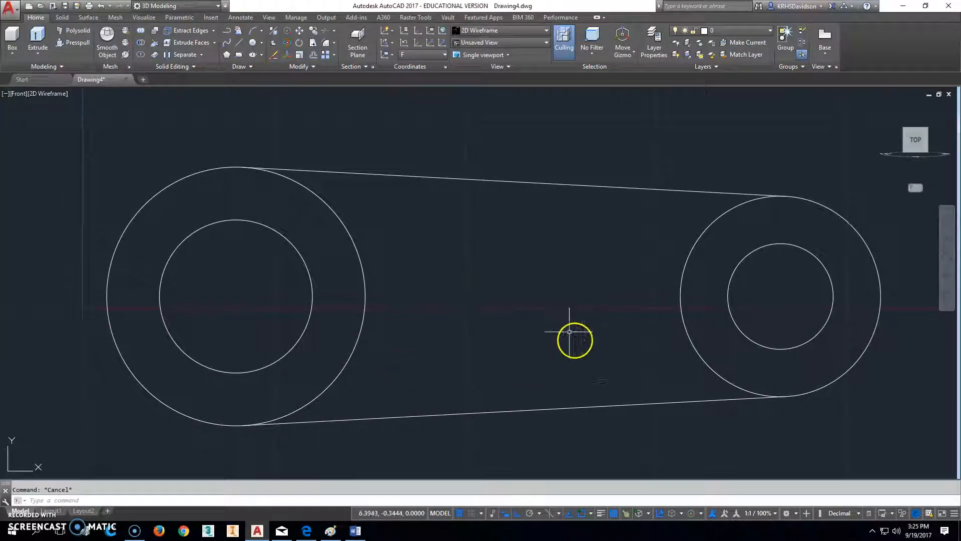
Check the pivot arm's thicknesses in Figure 6-52 of Ch_06.pdf, then return to the AutoCAD drawing and show it isometrically
click(305, 530)
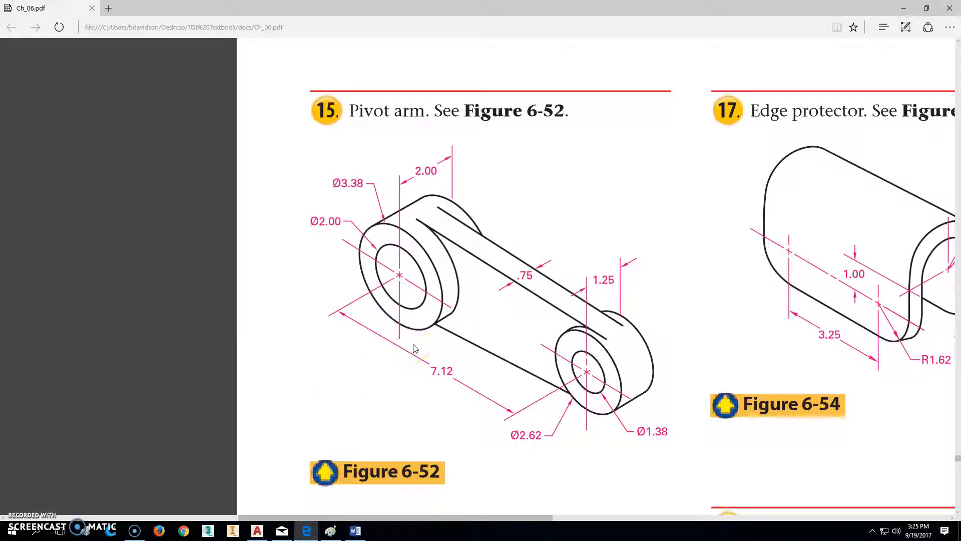
click(258, 530)
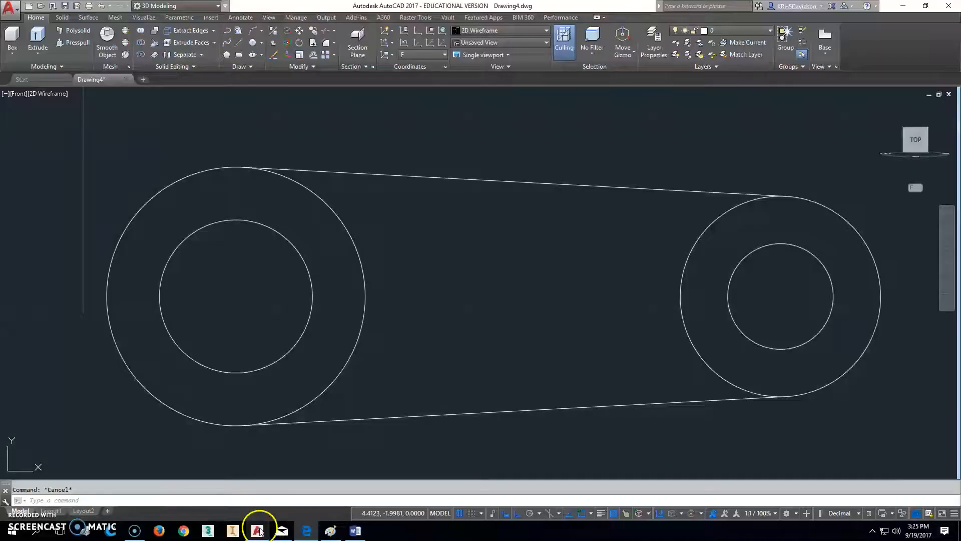
click(867, 143)
click(866, 132)
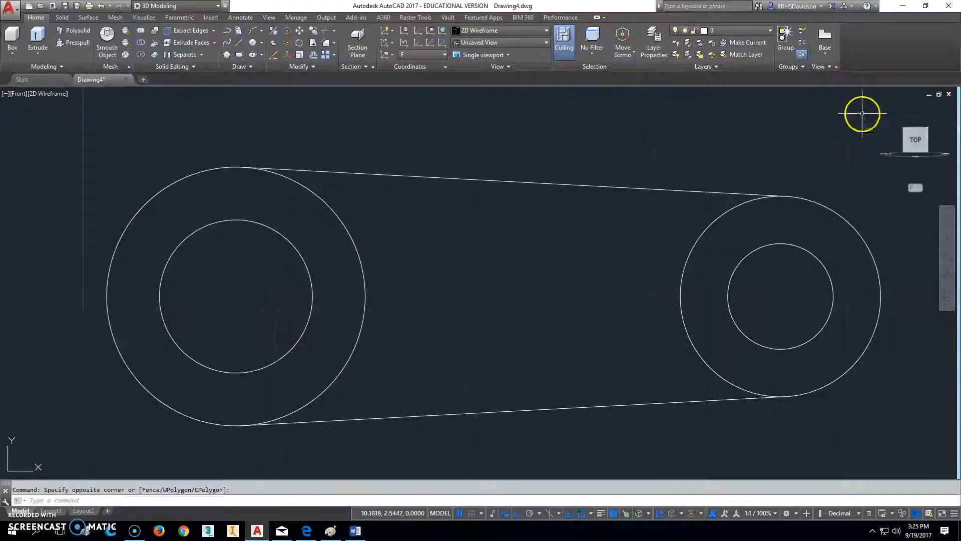
click(884, 108)
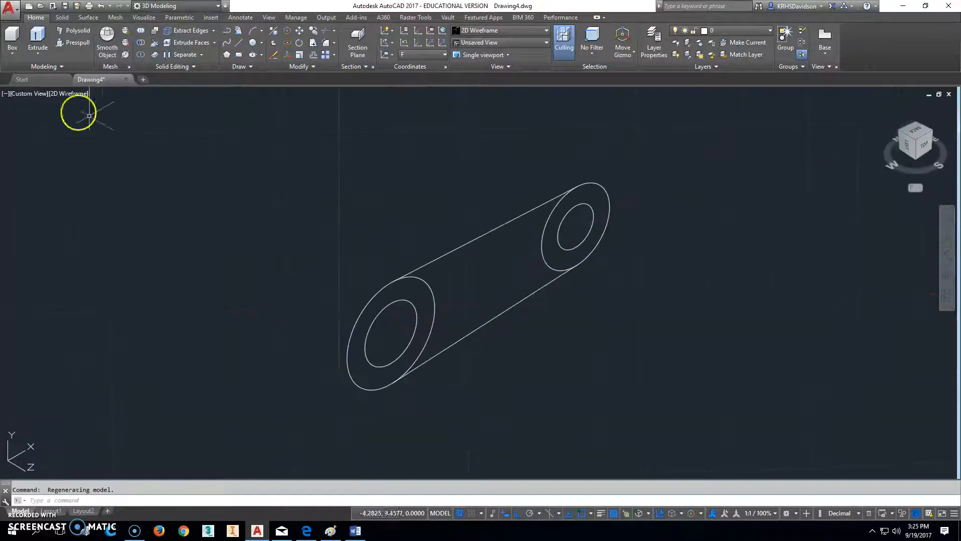
Presspull the large ring 2.00 backward and the web area between the two outer circles .75 backward
click(74, 49)
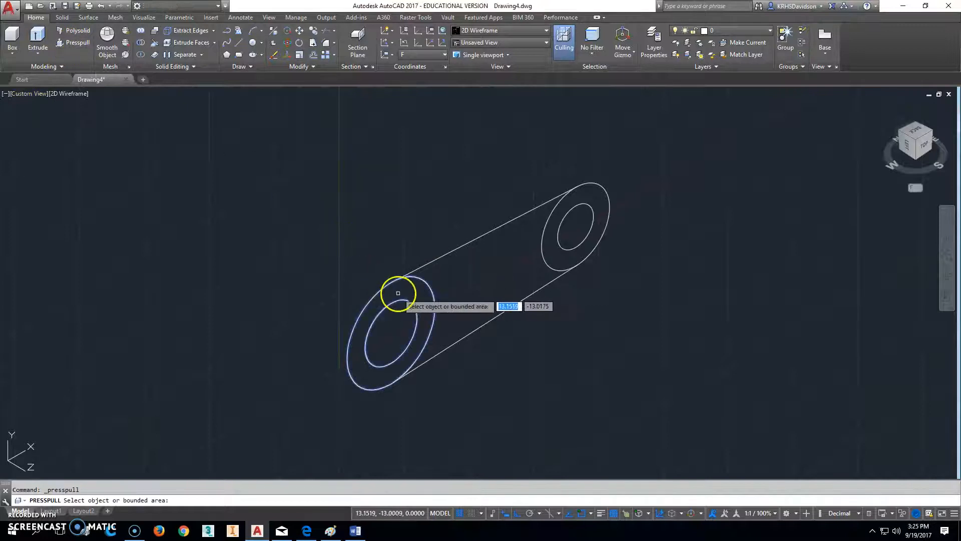
click(391, 311)
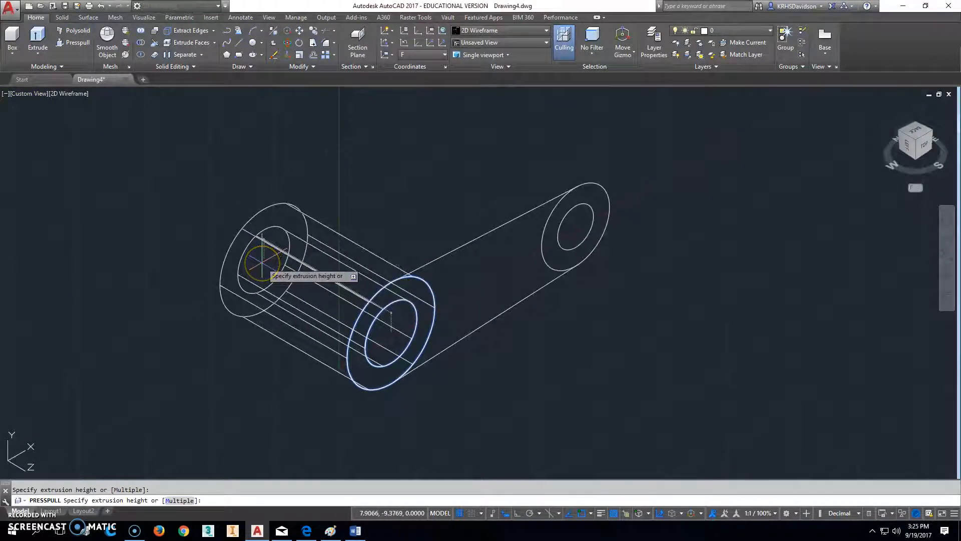
click(261, 260)
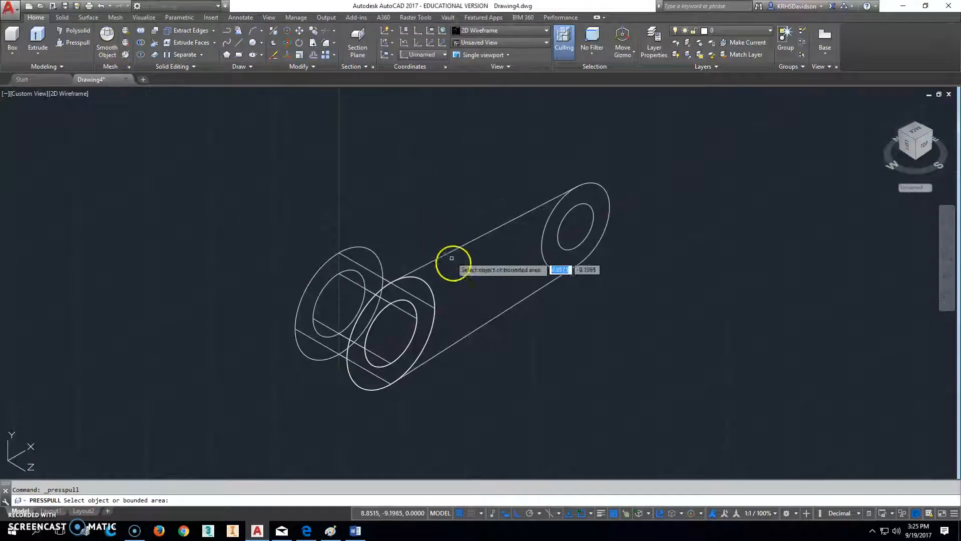
click(459, 273)
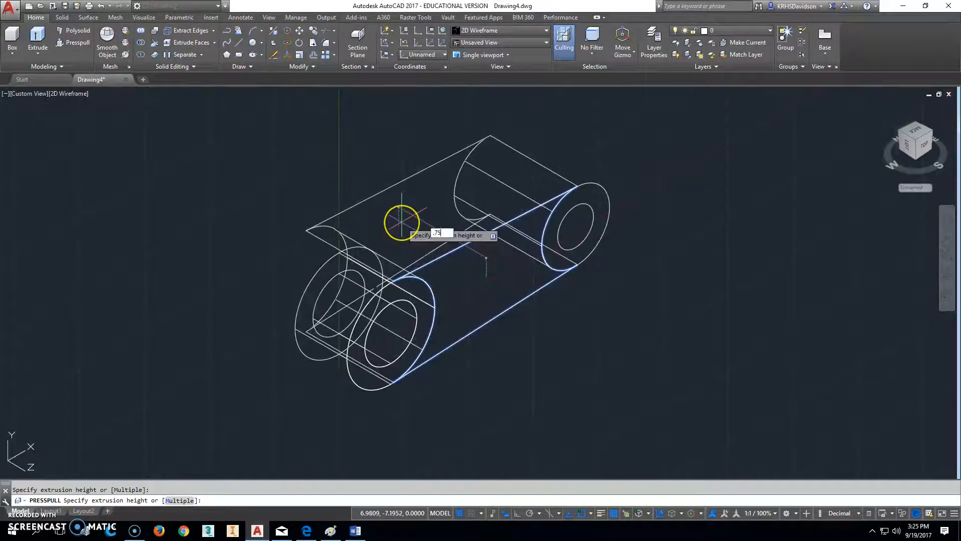
key(Return)
Presspull the small ring 1.25 backward, checking its thickness in Figure 6-52 of the PDF
click(79, 43)
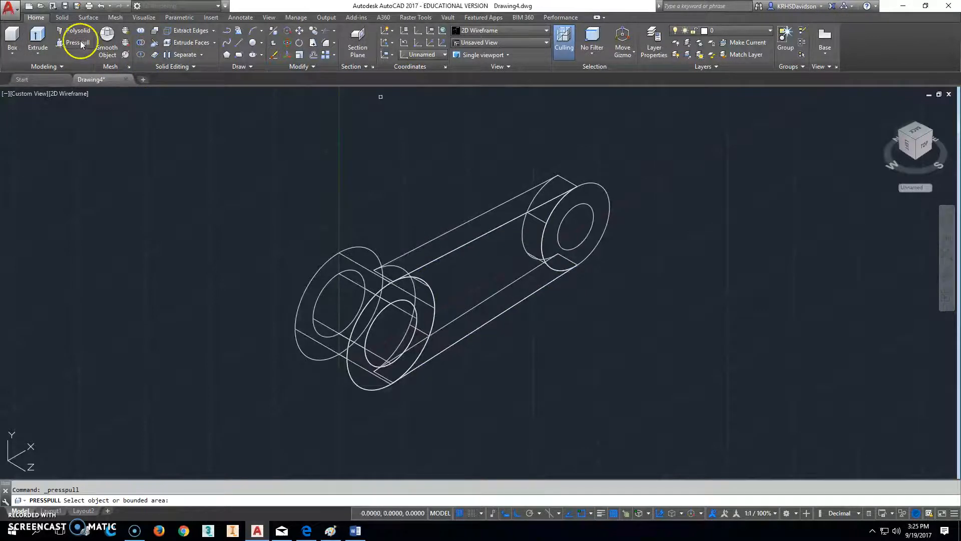
click(580, 201)
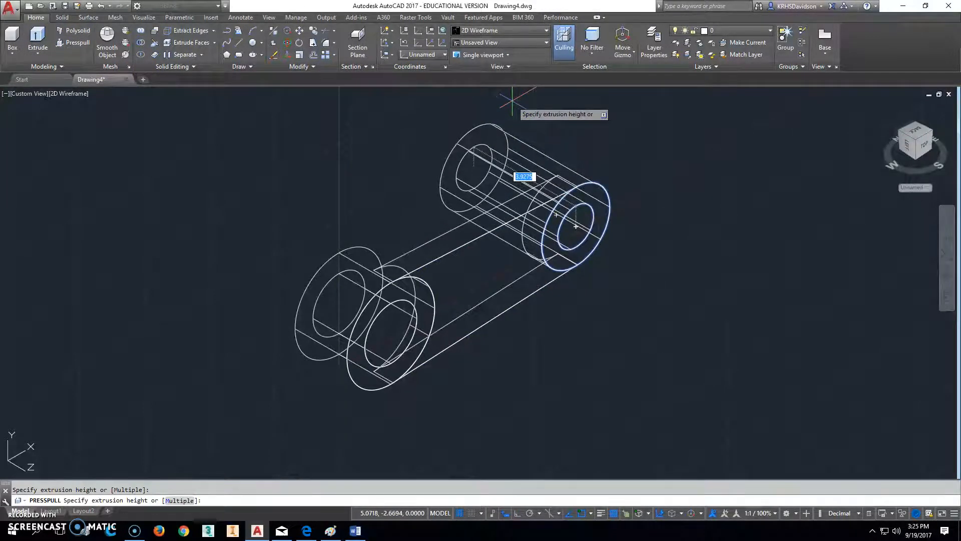
click(306, 530)
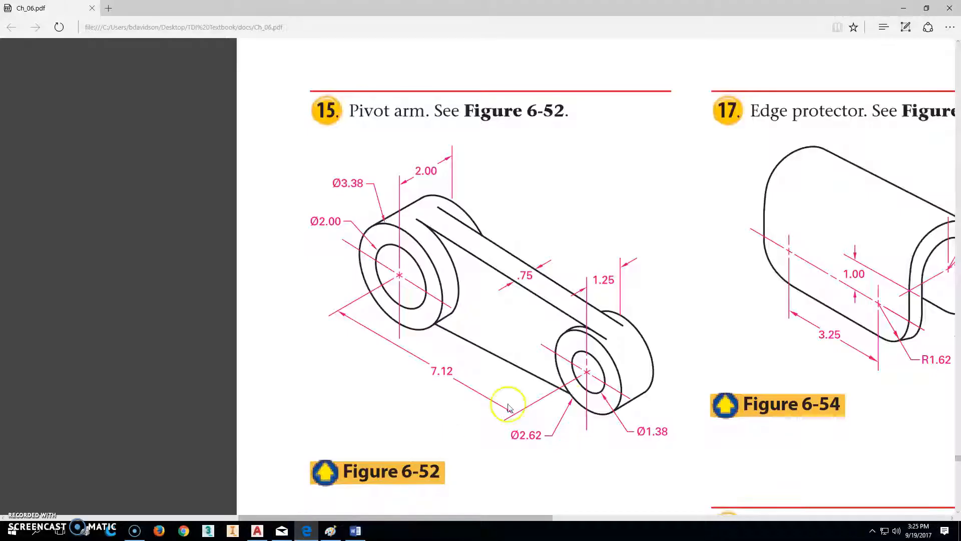
click(257, 530)
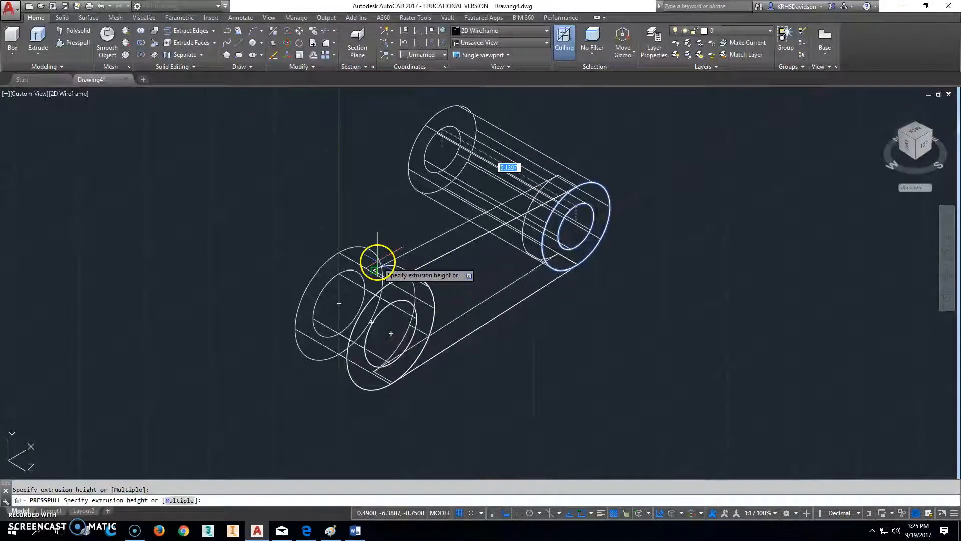
text(1.25)
key(Return)
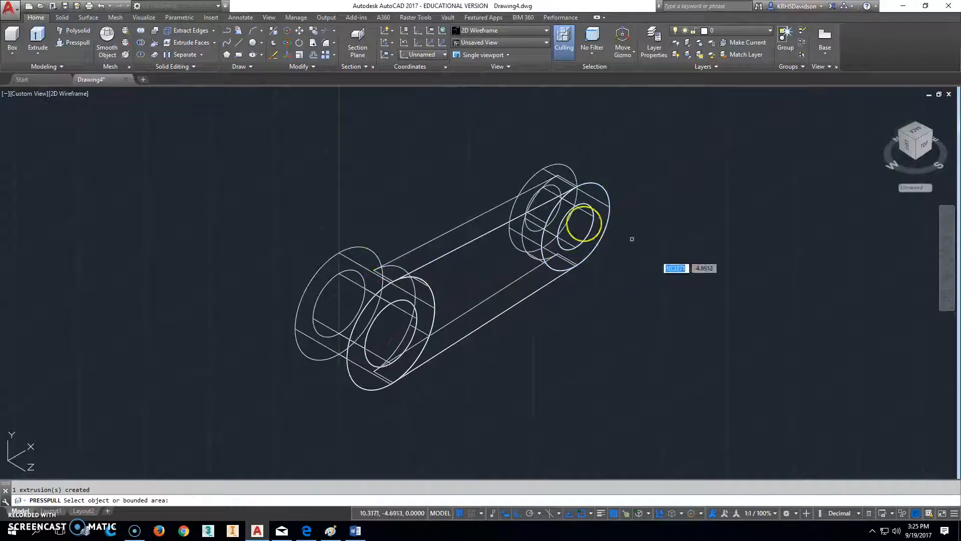
key(Return)
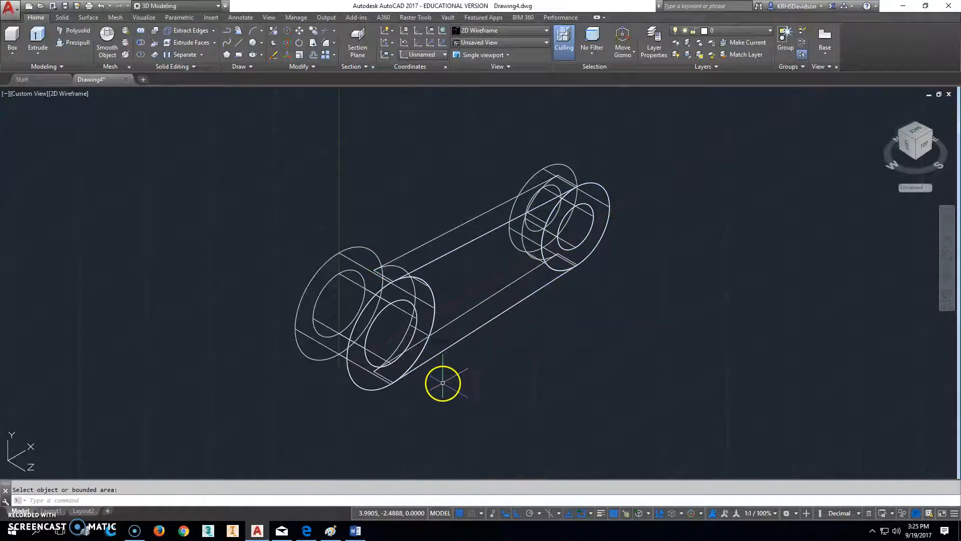
Move the extruded large ring backward along the Z axis, clear of the web and the sketch
key(Return)
click(345, 258)
click(344, 258)
click(299, 271)
key(Return)
click(370, 324)
click(188, 221)
Move the extruded small ring backward along the Z axis, clear of the web and the sketch
key(Return)
click(564, 164)
key(Return)
click(689, 187)
click(586, 131)
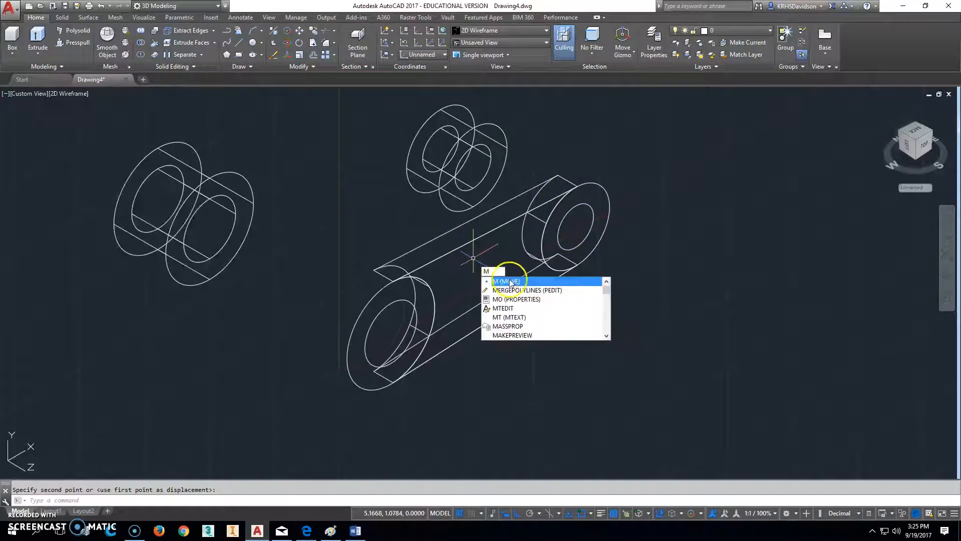
Move the extruded web forward along the Z axis, clear of the original 2D outline
key(Return)
click(483, 232)
key(Return)
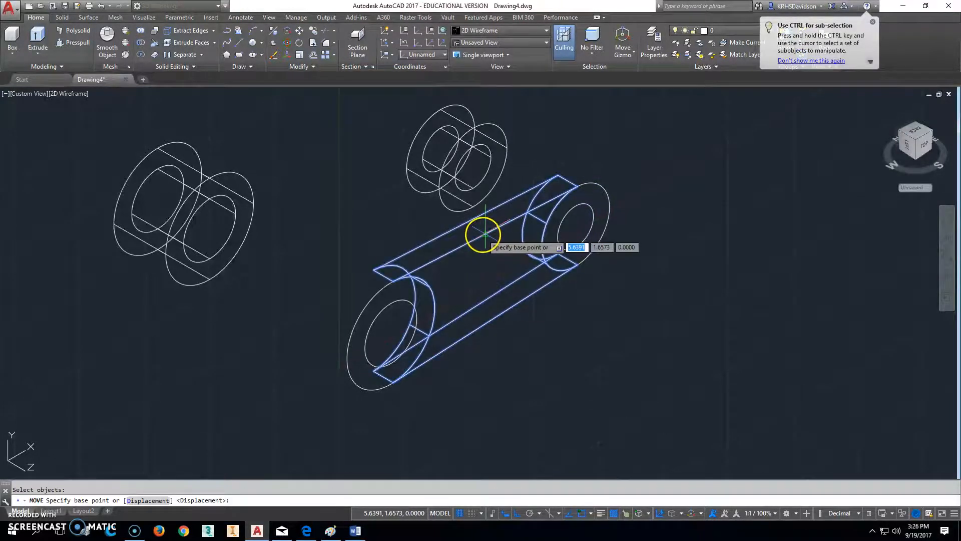
click(483, 234)
click(679, 343)
key(Escape)
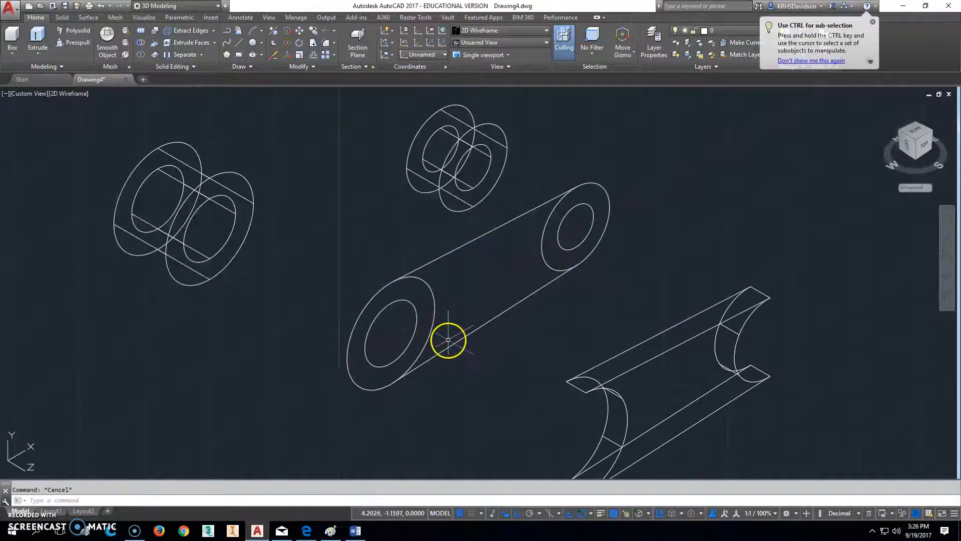
Erase the original 2D circles and both tangent lines
text(e)
key(Return)
click(326, 414)
click(521, 231)
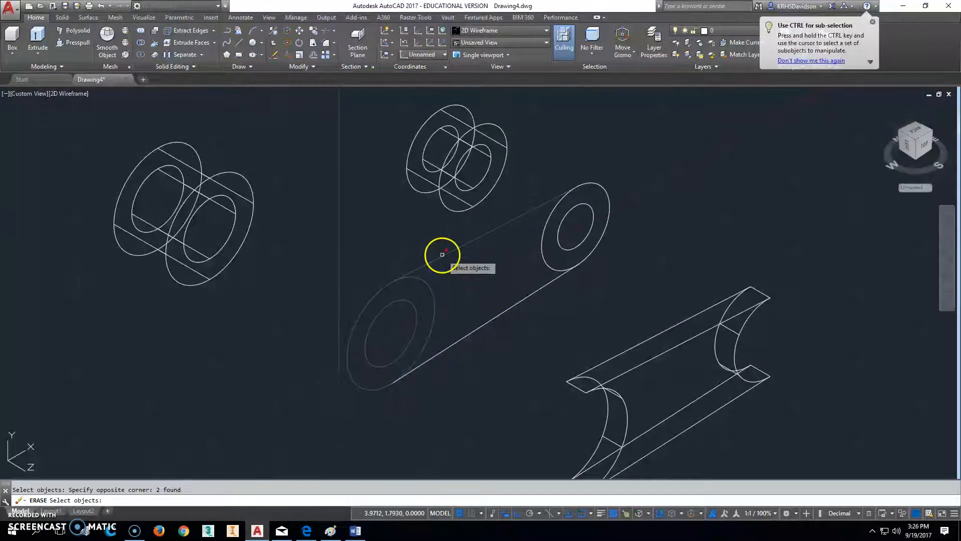
click(620, 280)
click(538, 175)
key(Return)
Draw a center line between the centers of the front and back arcs at the web's large end
middle_drag(646, 252, 577, 184)
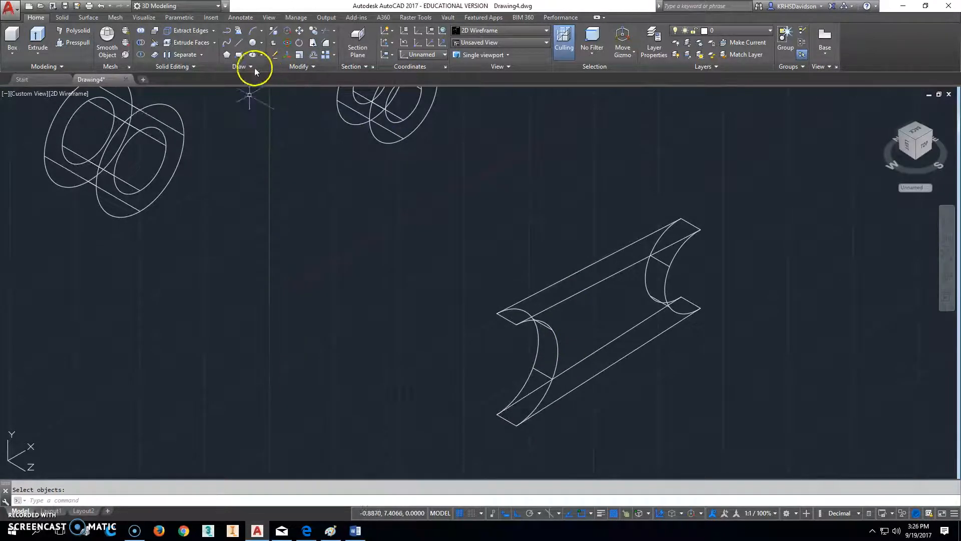
click(239, 43)
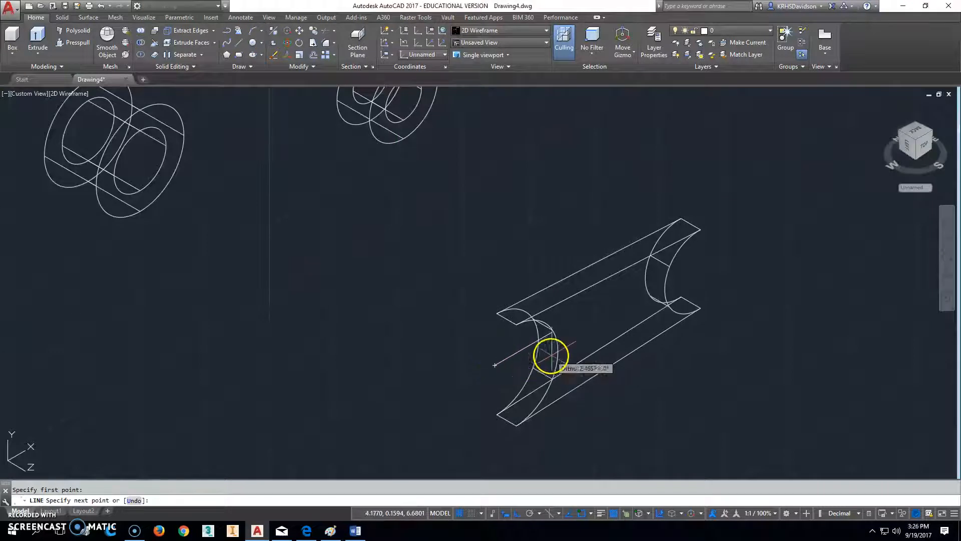
click(495, 365)
click(514, 376)
key(Escape)
Draw a center line between the centers of the front and back arcs at the web's small end
click(240, 44)
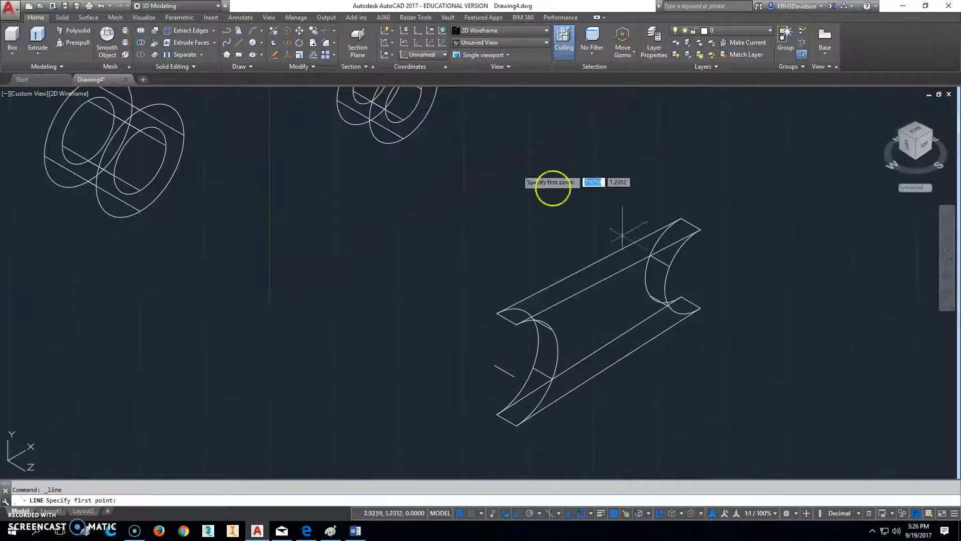
click(691, 265)
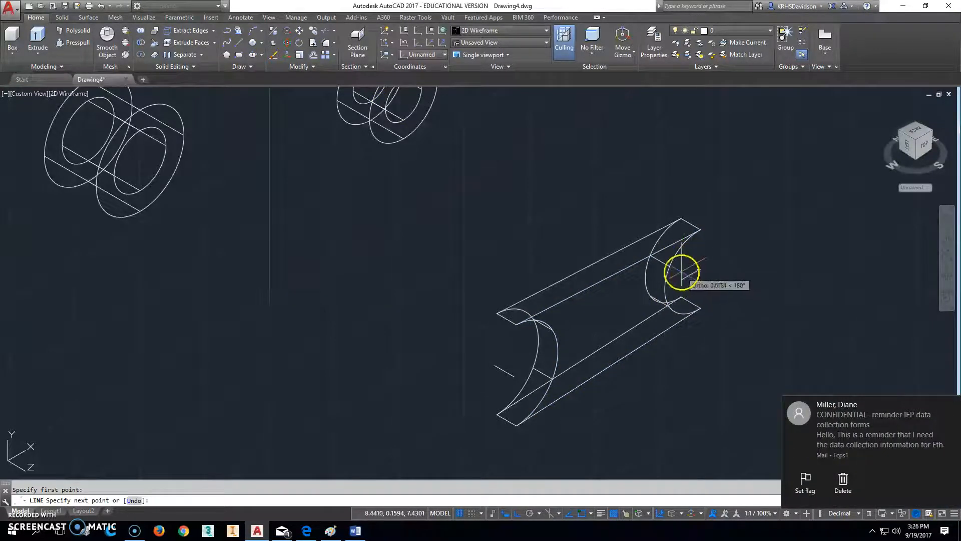
shift+right_click(677, 277)
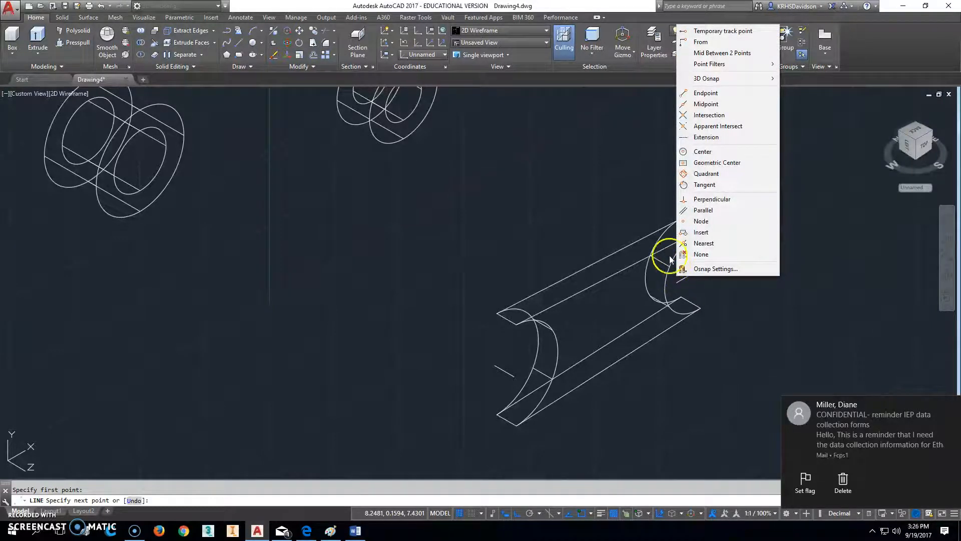
click(705, 152)
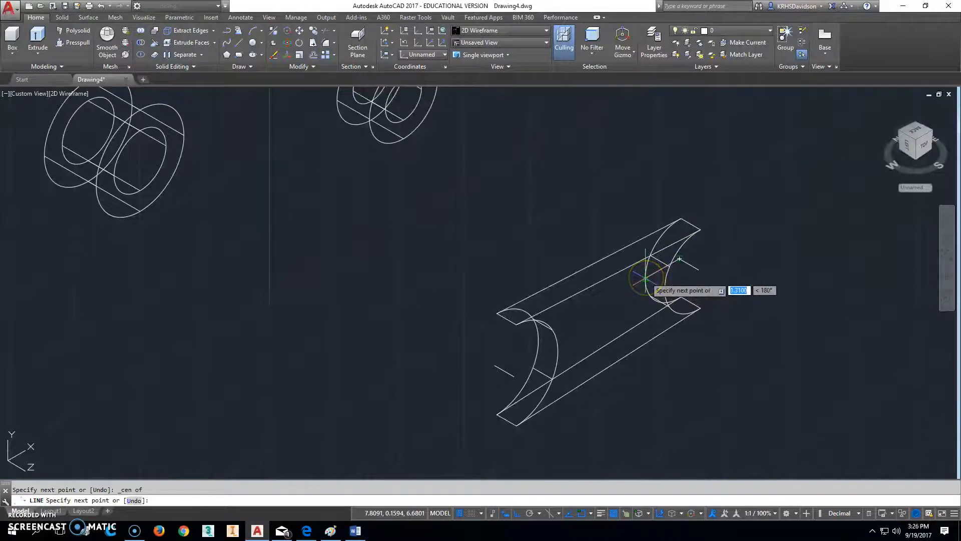
key(Escape)
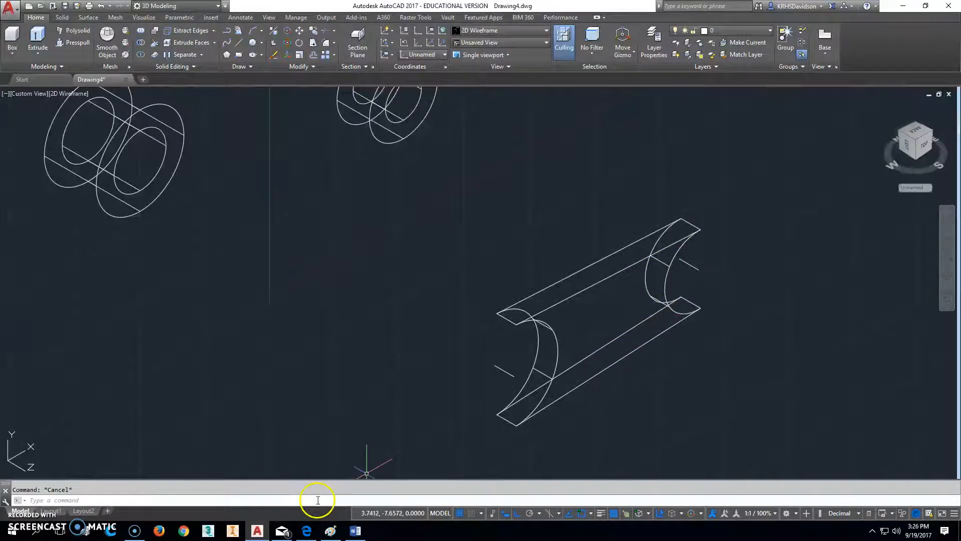
Draw a line joining the centers of the large ring's front and back faces
middle_drag(296, 391, 422, 485)
text(l)
key(Return)
click(264, 255)
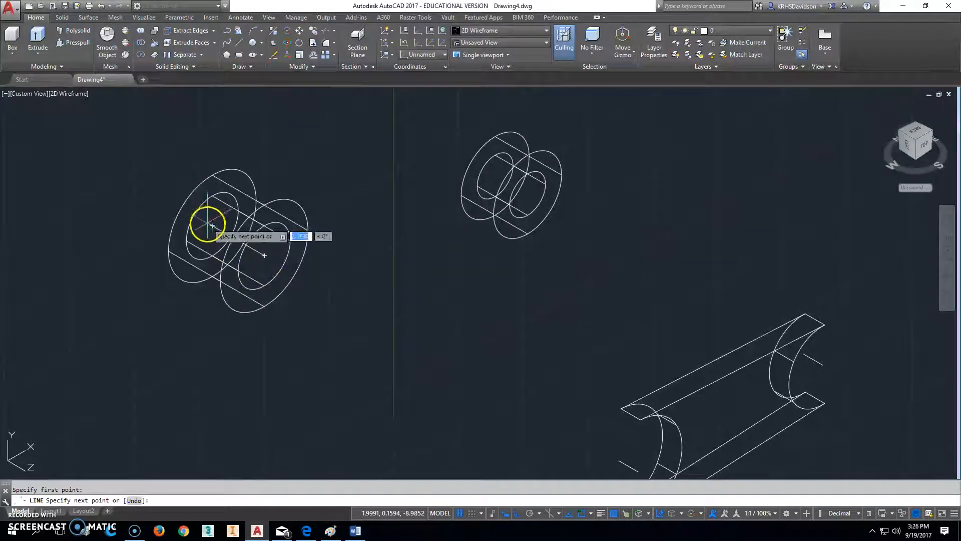
key(Escape)
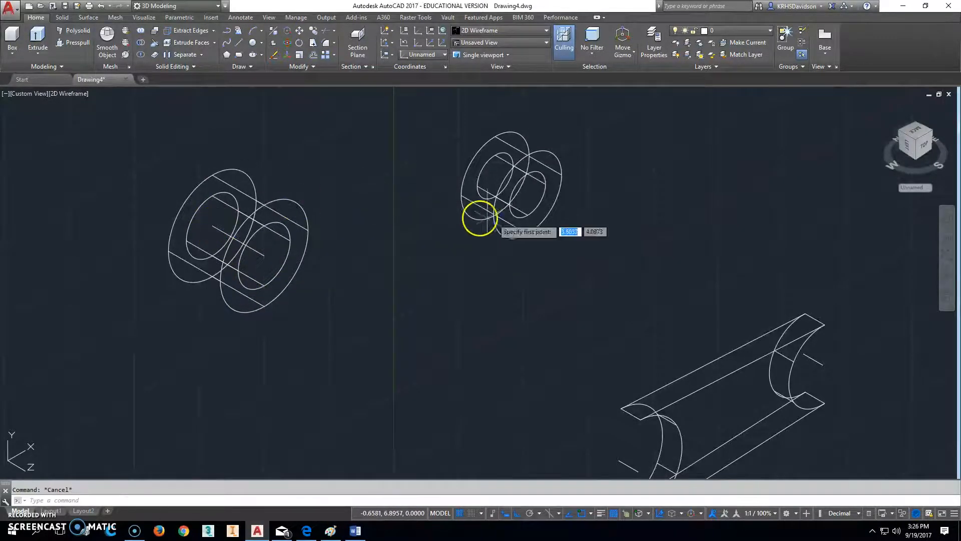
Draw a line joining the centers of the small ring's front and back faces
click(528, 215)
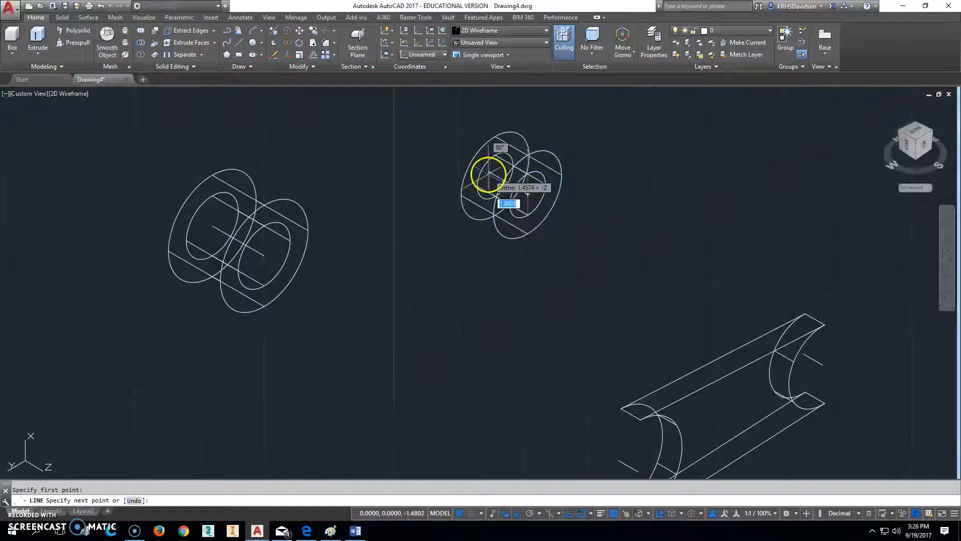
shift+right_click(481, 171)
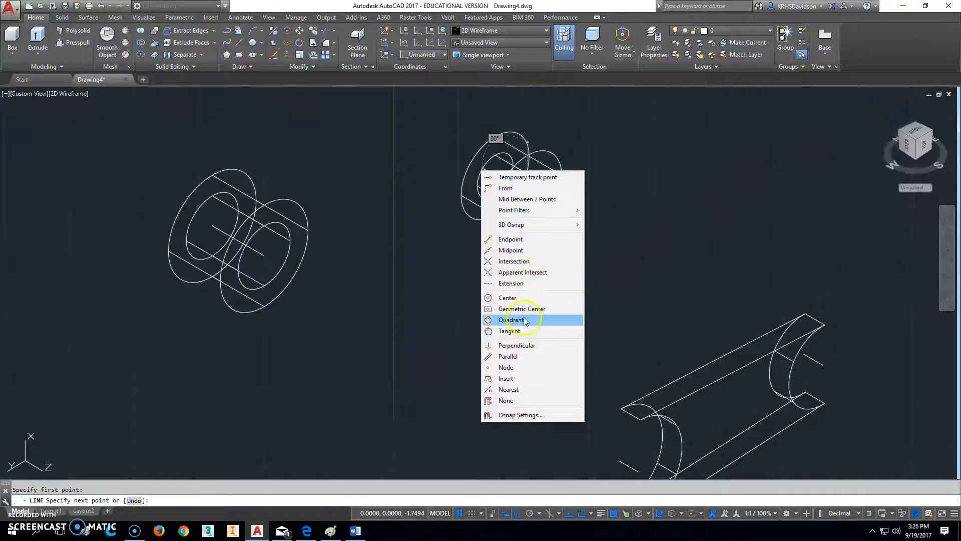
click(516, 297)
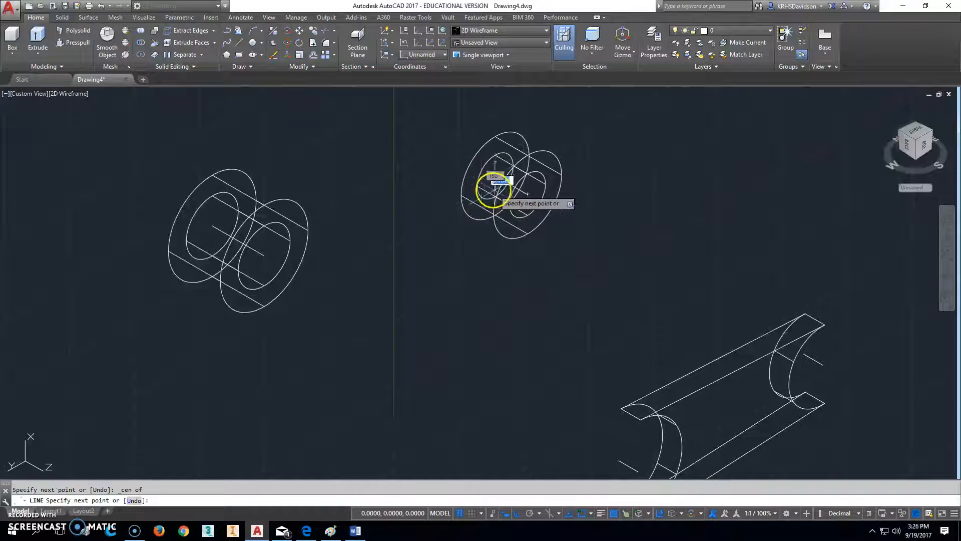
key(Escape)
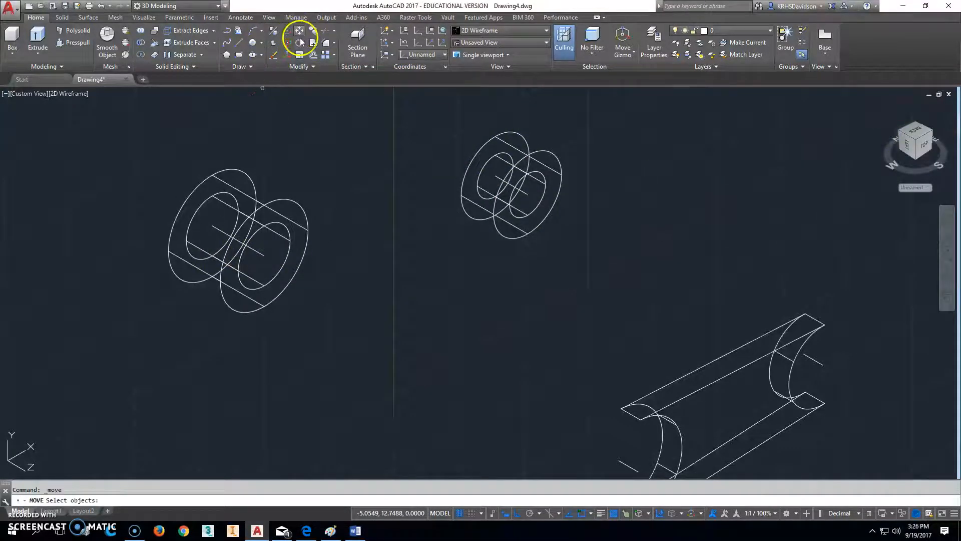
Move the large ring from its center line's midpoint to the midpoint of the center line at the web's large end
click(276, 206)
key(Return)
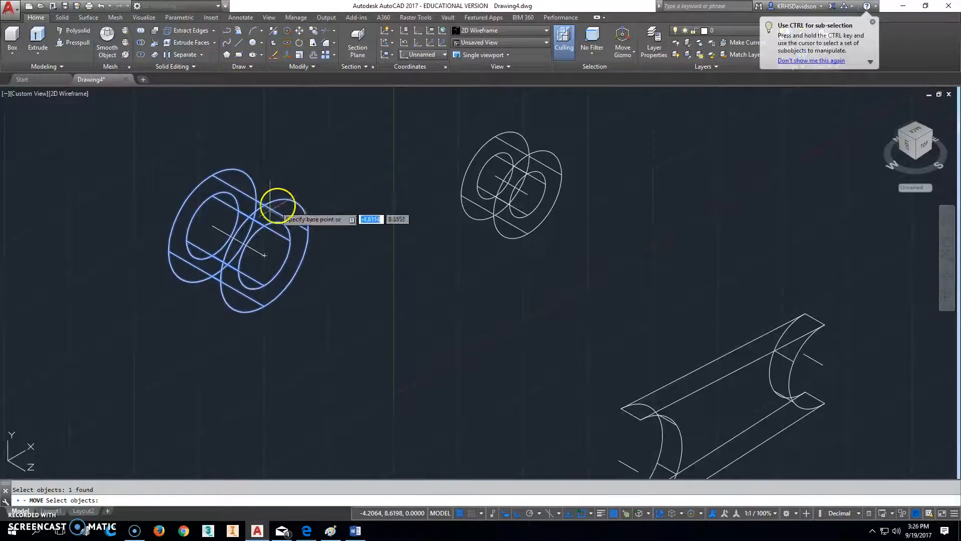
click(233, 236)
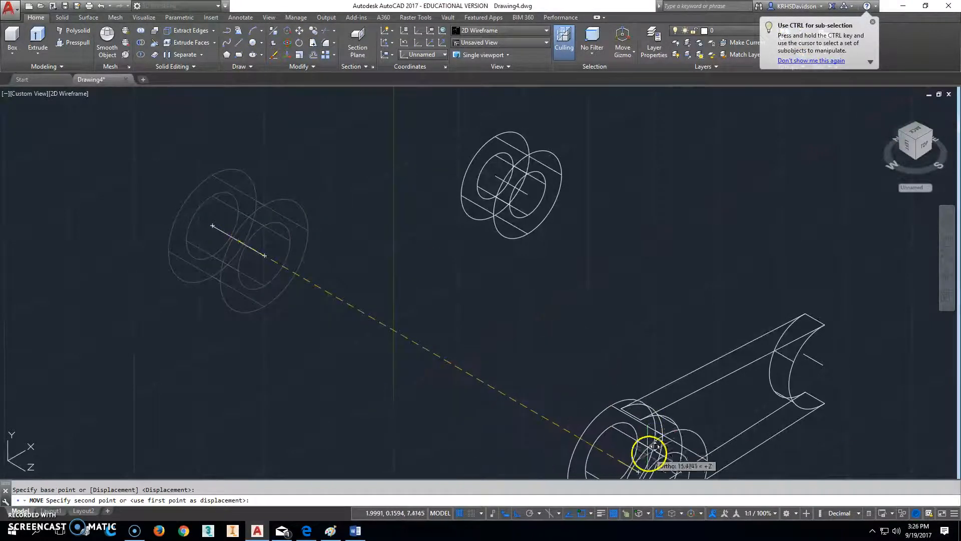
click(623, 458)
middle_drag(631, 429, 548, 372)
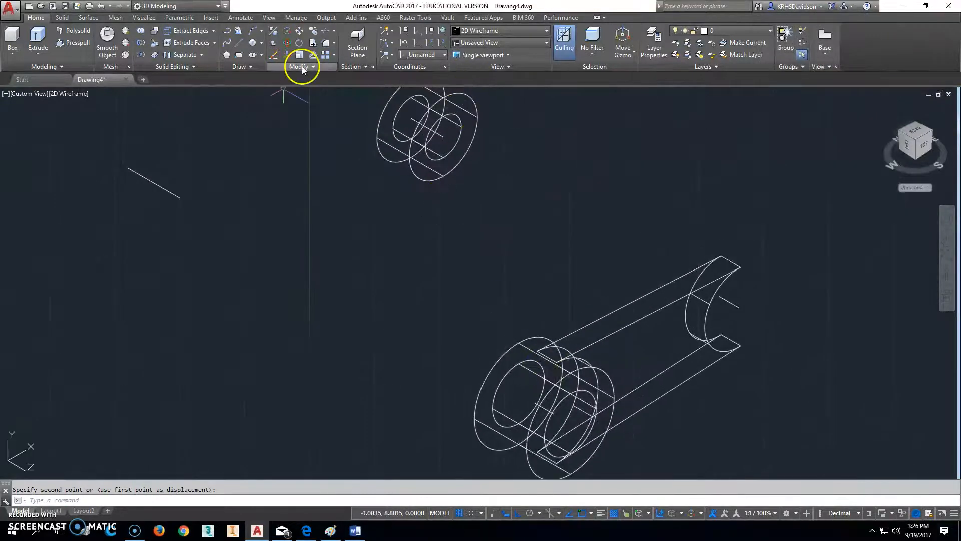
Move the small ring from its center line's midpoint to the midpoint of the center line at the web's small end
click(303, 31)
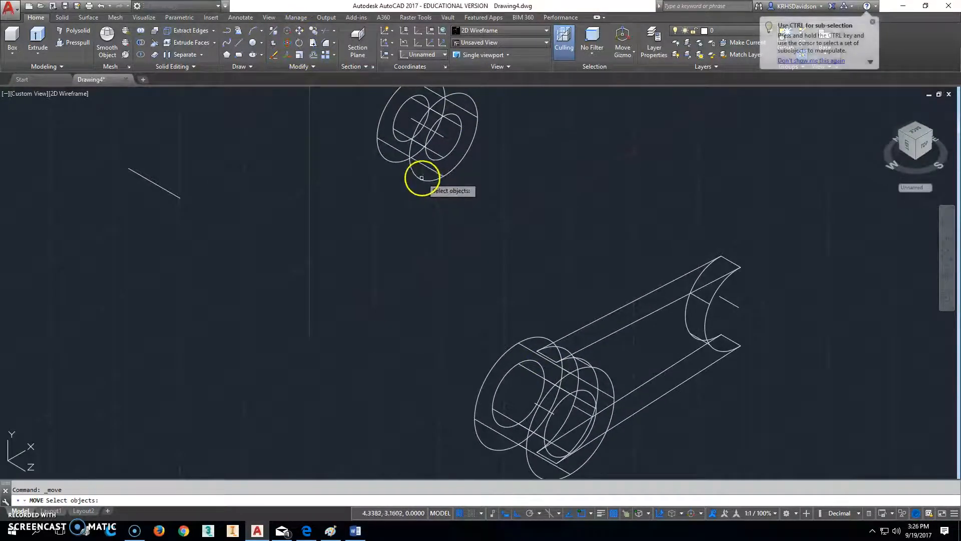
click(421, 175)
key(Return)
click(443, 135)
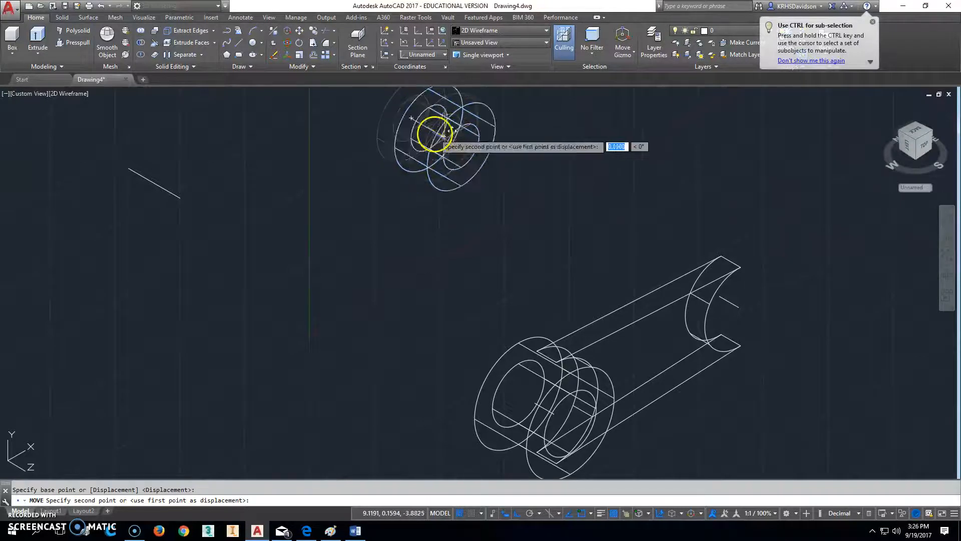
click(739, 307)
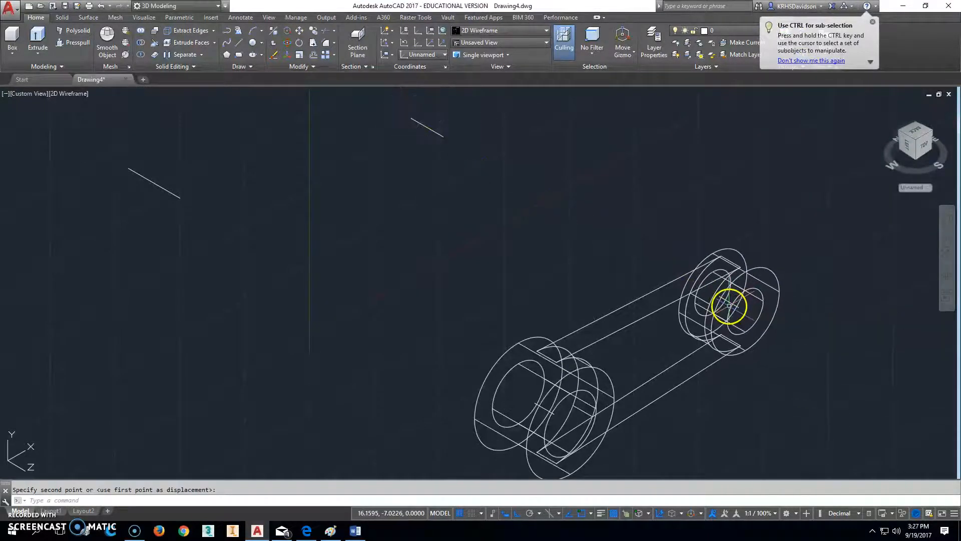
Erase the four construction center lines of the rings and the web ends
key(Escape)
text(E)
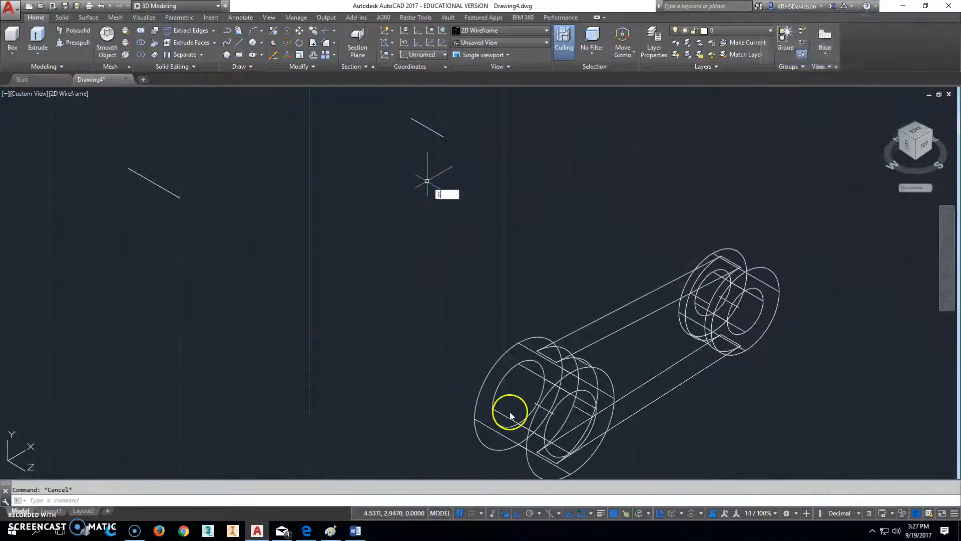
key(Escape)
click(275, 55)
click(426, 129)
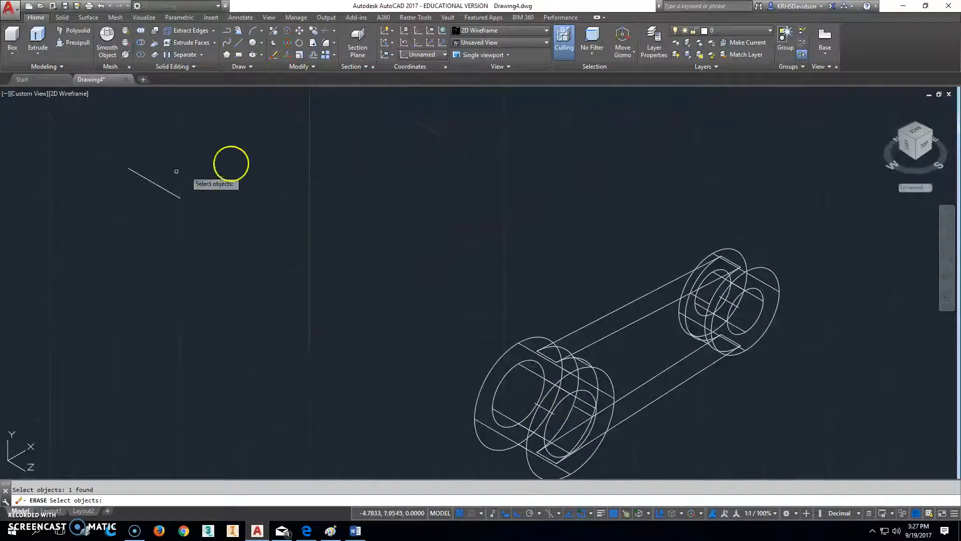
click(545, 409)
click(731, 302)
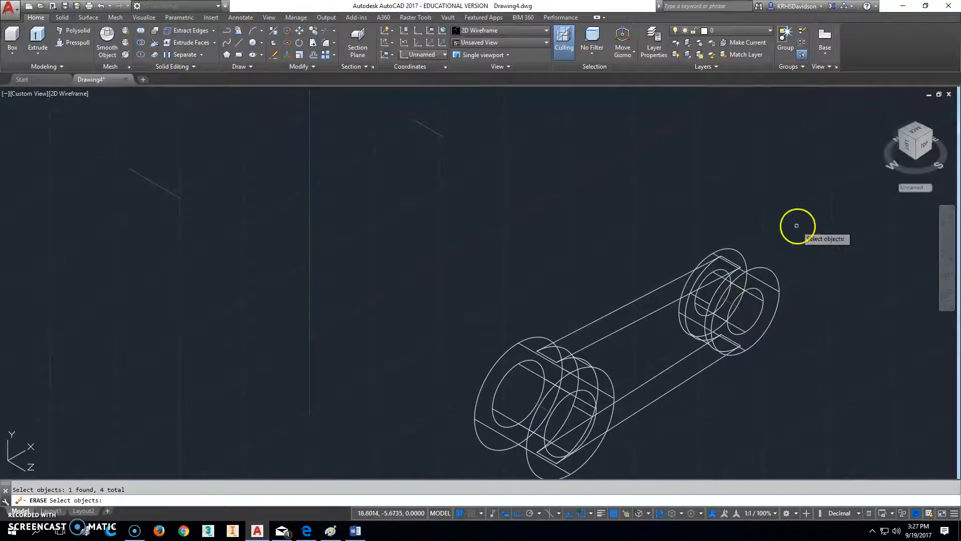
Union the large ring, small ring and web into a single solid
scroll(771, 299, down, 3)
middle_click(774, 302)
middle_click(774, 302)
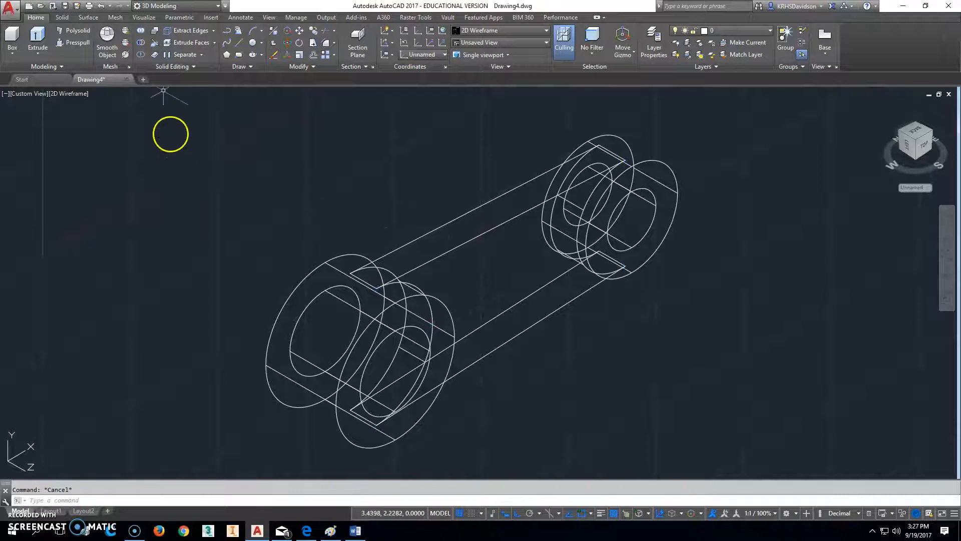
click(143, 29)
click(731, 303)
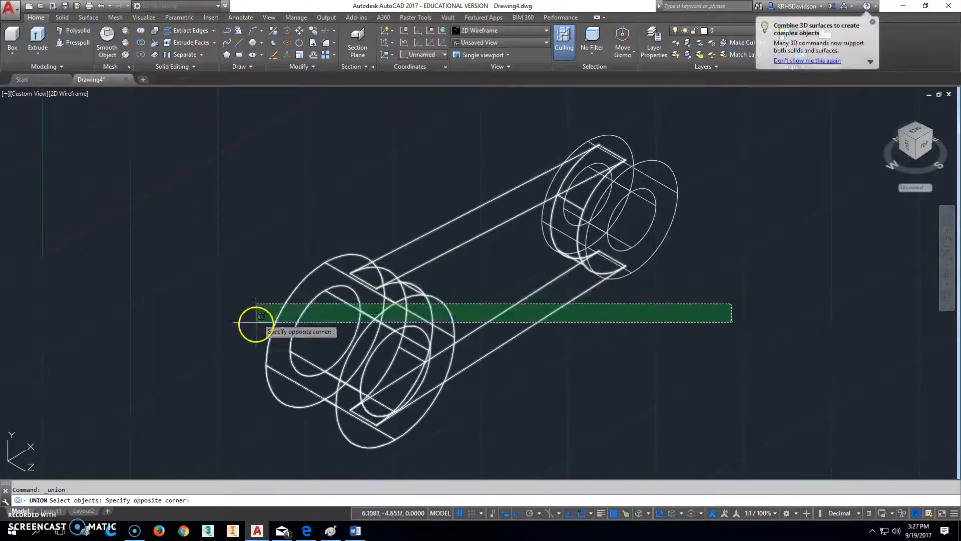
click(276, 184)
key(Return)
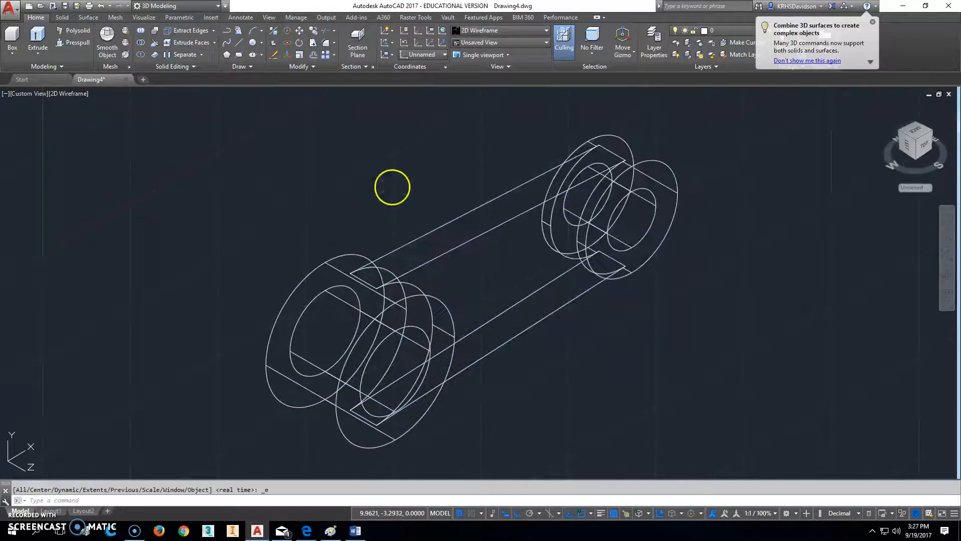
Save the drawing in the Documents folder as "210-6-52 Pivot Arm"
click(78, 6)
drag(501, 228, 440, 335)
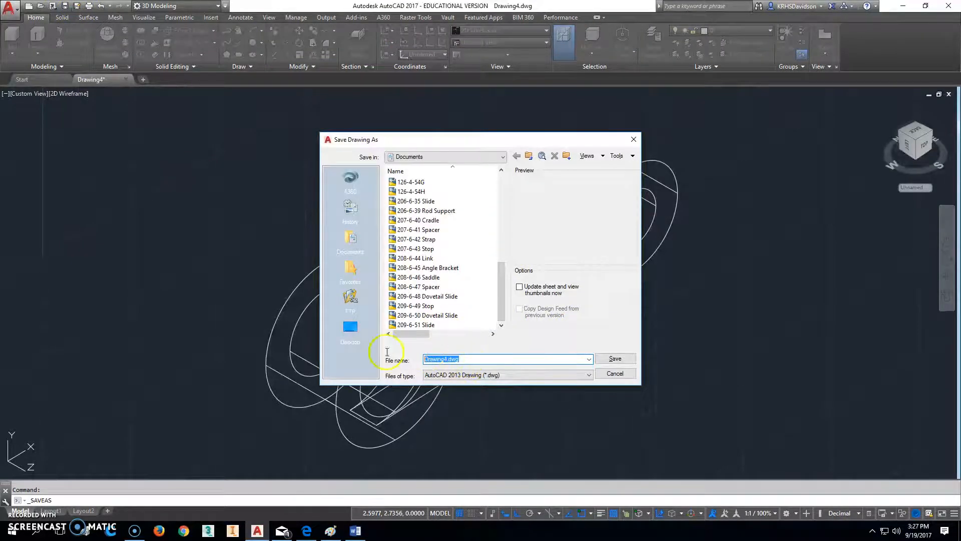
text(210-6-52 Pivot Arm)
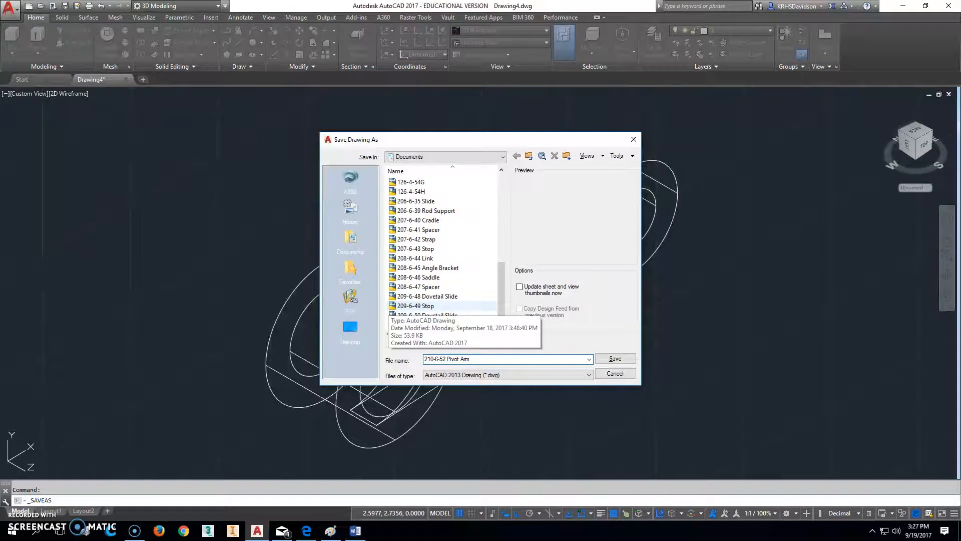
click(454, 380)
click(615, 358)
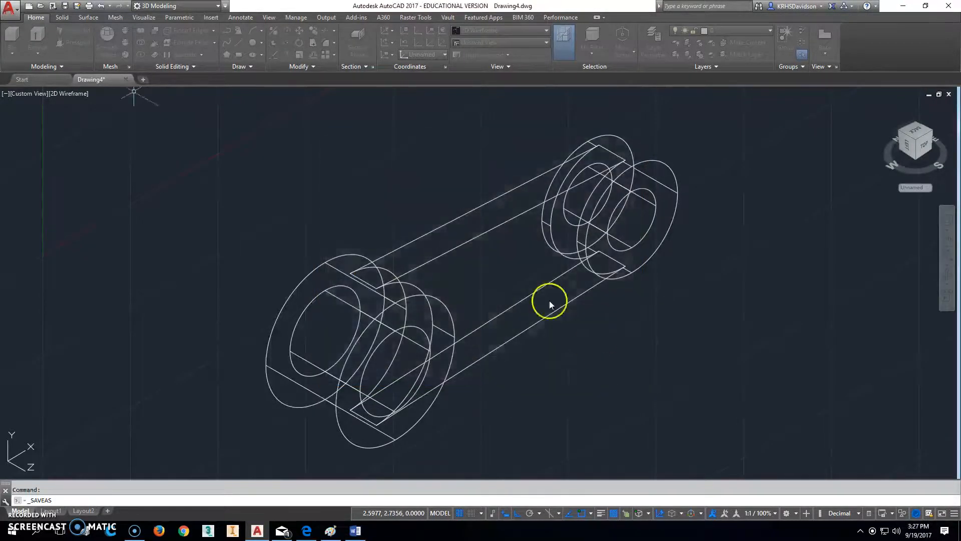
Set up a plot with the DWG To PDF.pc3 plotter, the Extents plot area and a centered plot
click(89, 6)
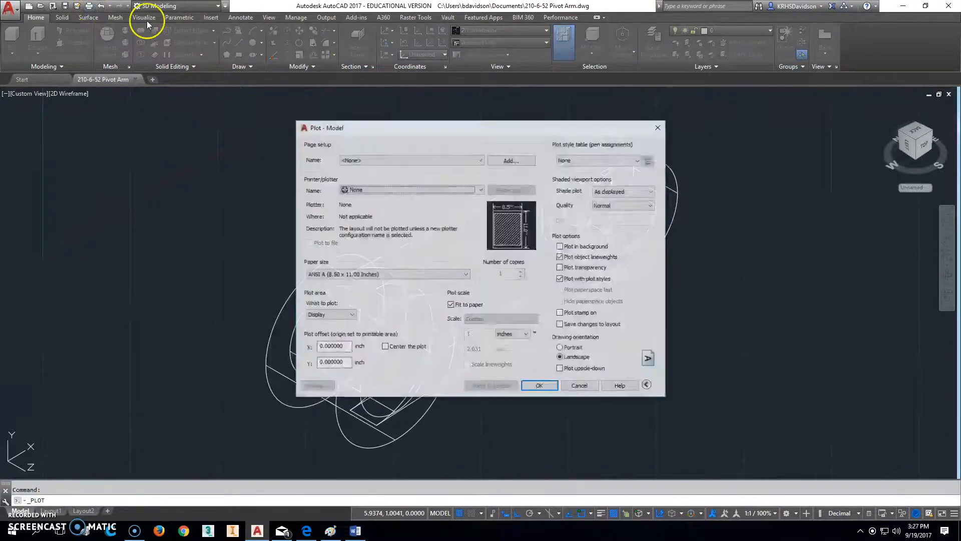
click(440, 190)
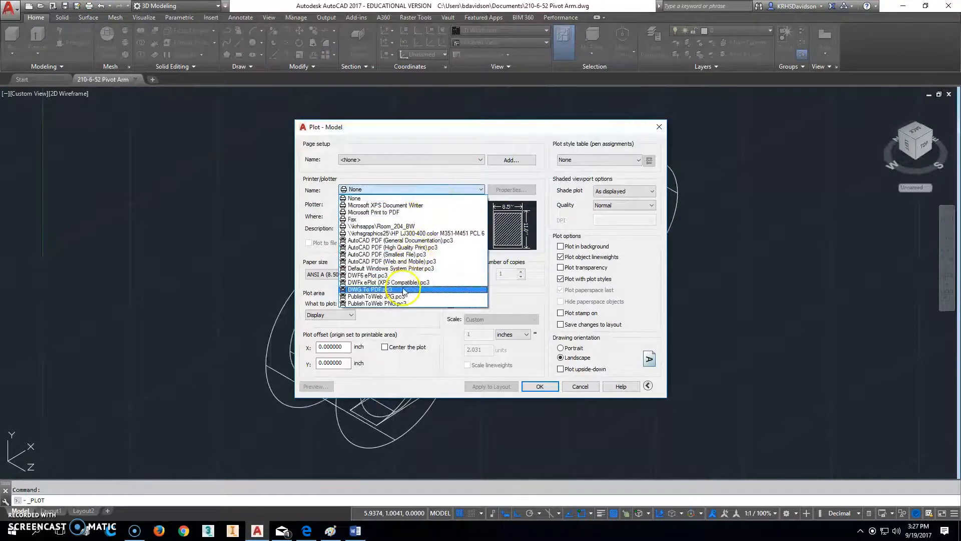
click(369, 289)
click(330, 315)
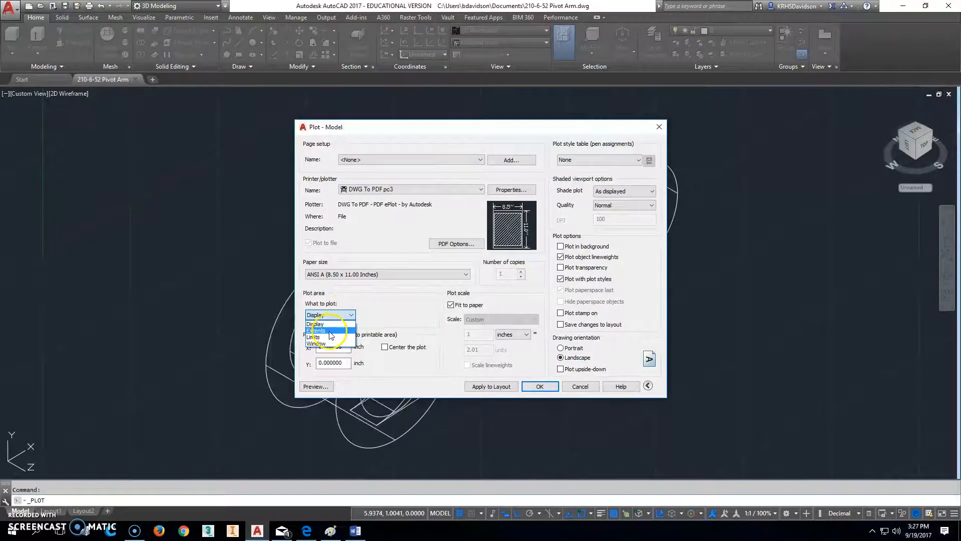
click(330, 331)
click(385, 347)
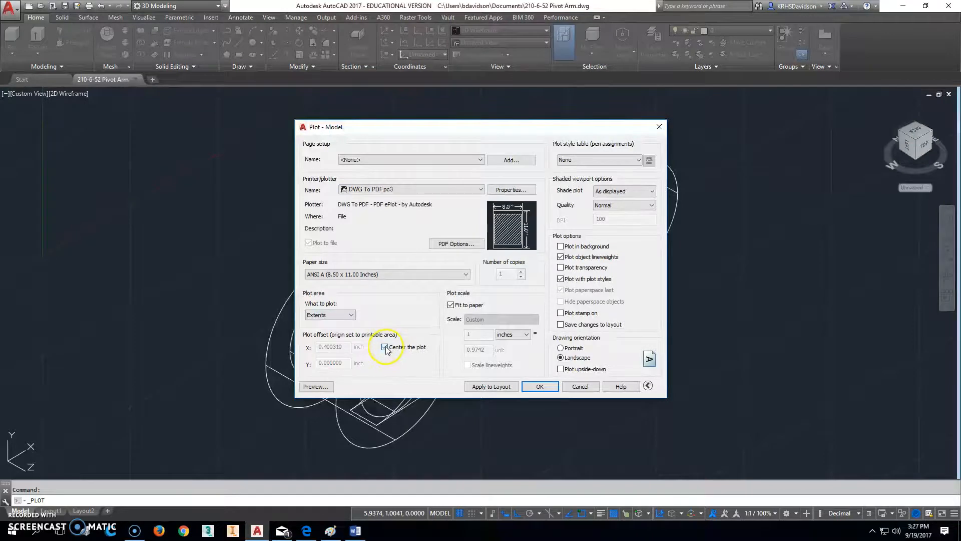
Preview the plot, then plot it to the Documents folder as "210-6-52 Pivot Arm-Model.pdf"
click(316, 387)
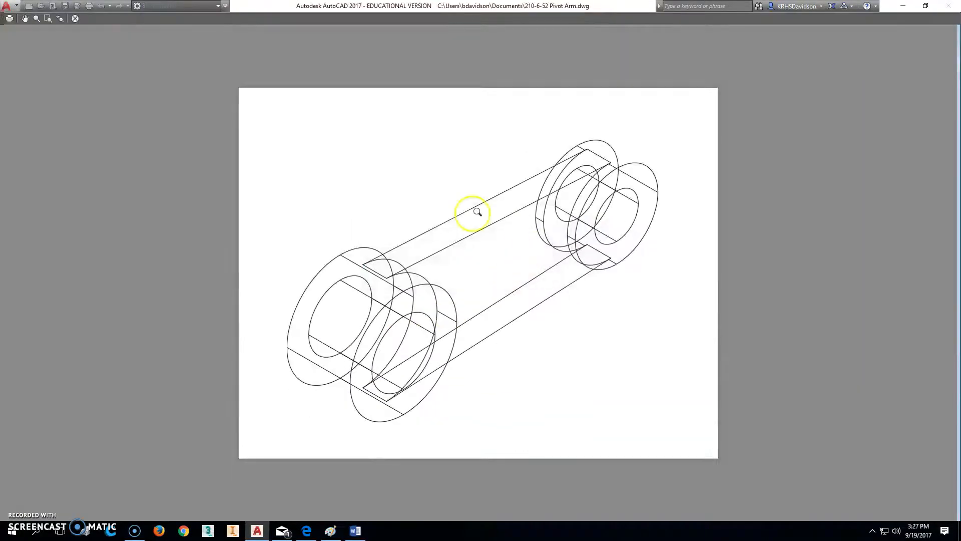
right_click(514, 269)
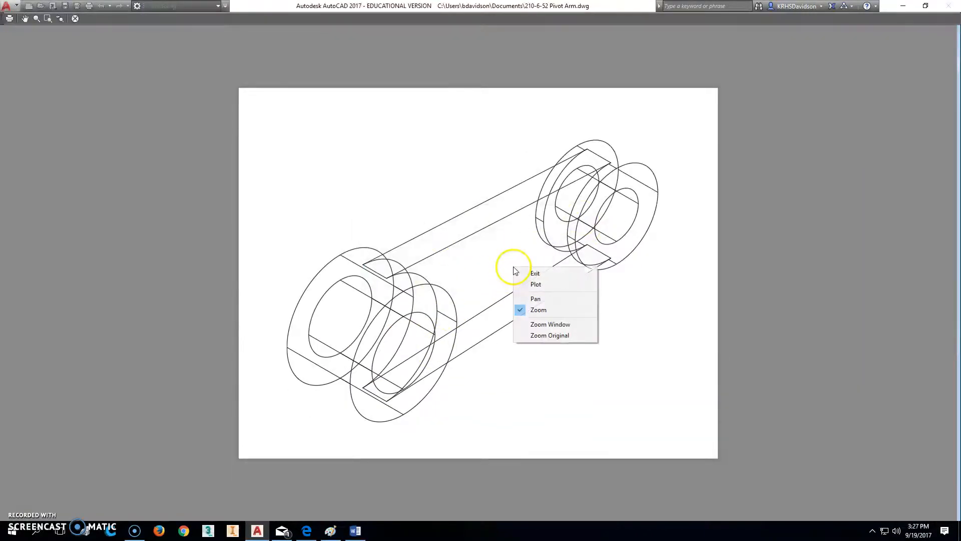
click(534, 284)
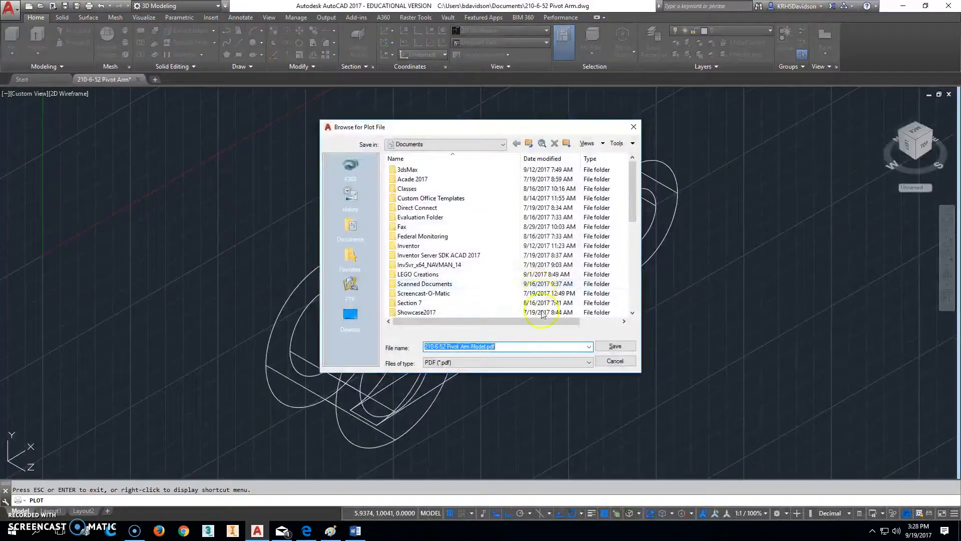
drag(632, 196, 647, 302)
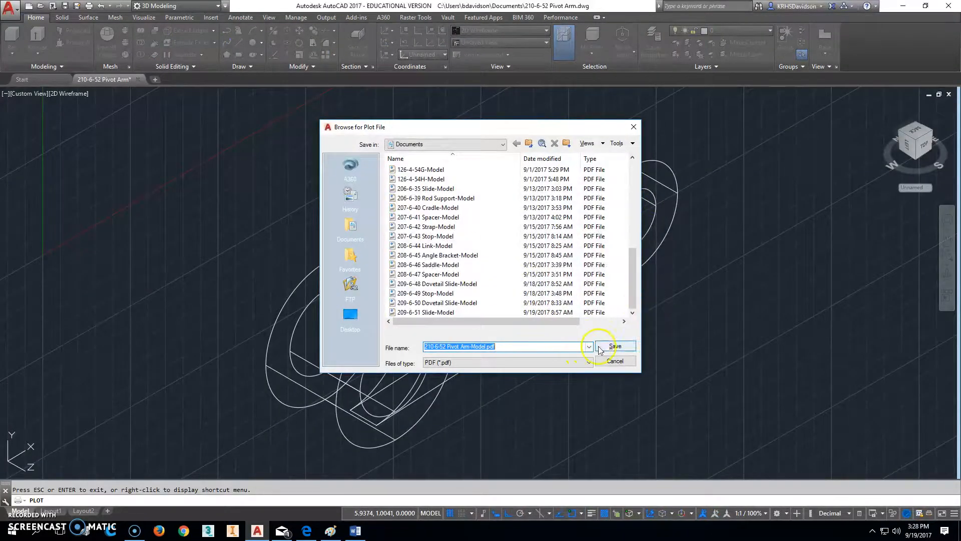
click(615, 346)
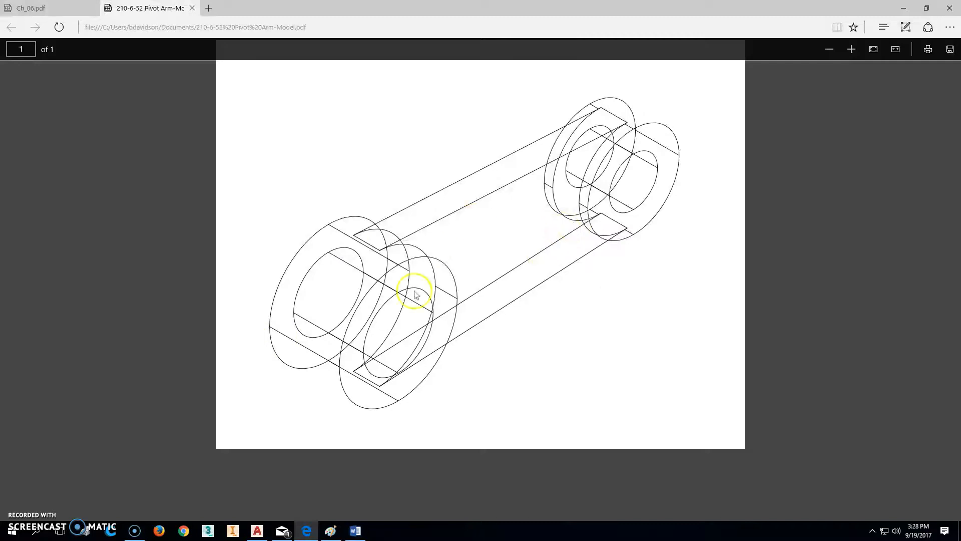